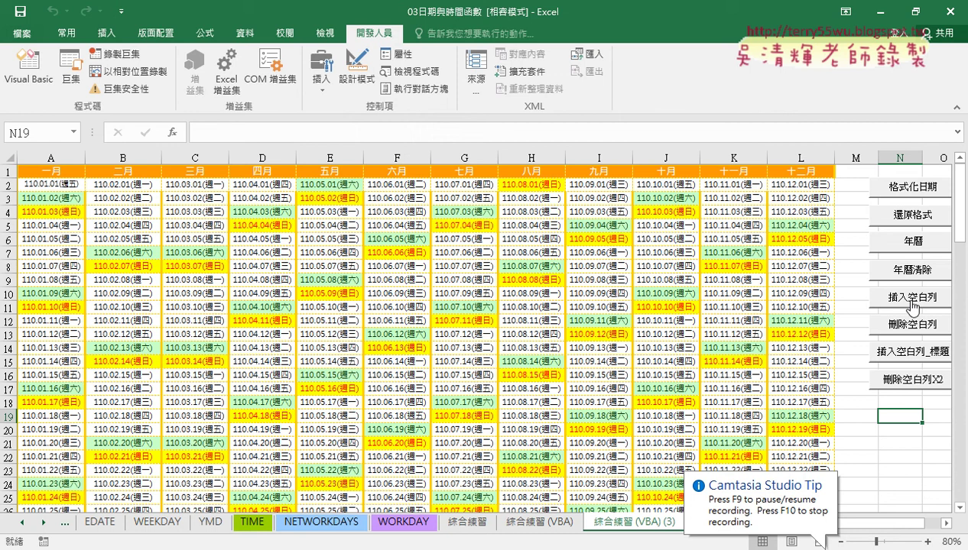
Run the 插入空白列 macro button to put a blank row after every calendar date row, then right-click it.
left_click(904, 298)
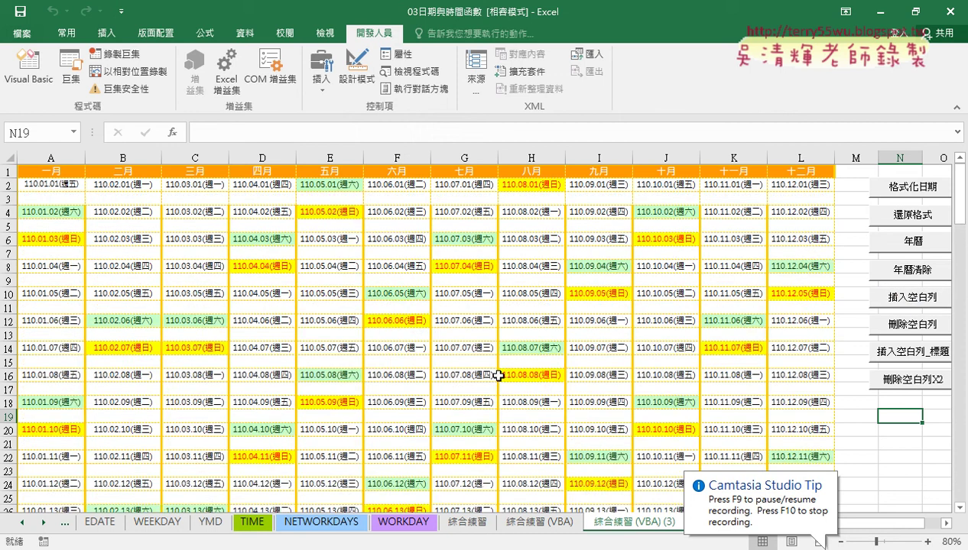
scroll(439, 313, "down", 7)
scroll(283, 419, "down", 2)
scroll(146, 435, "down", 2)
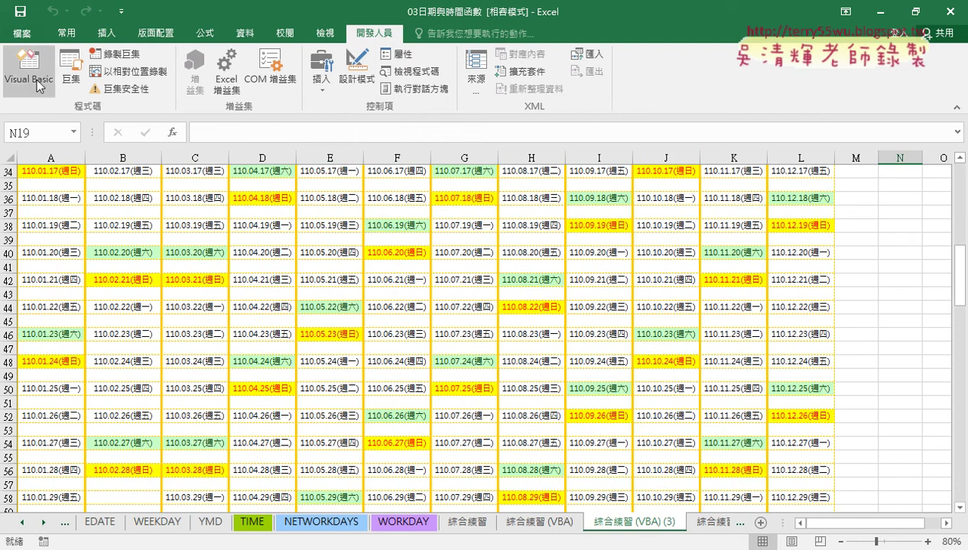
left_click_drag(957, 299, 965, 222)
scroll(964, 222, "up", 3)
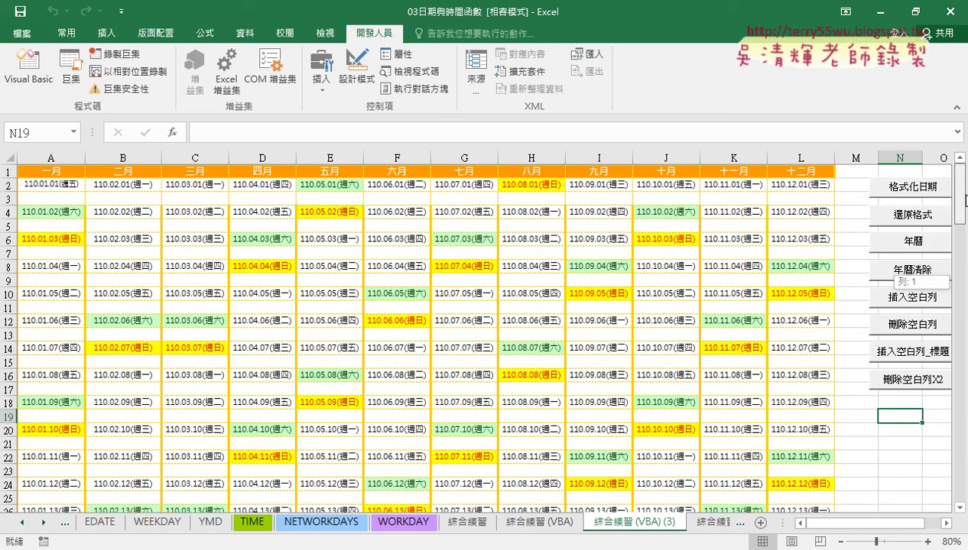
right_click(899, 298)
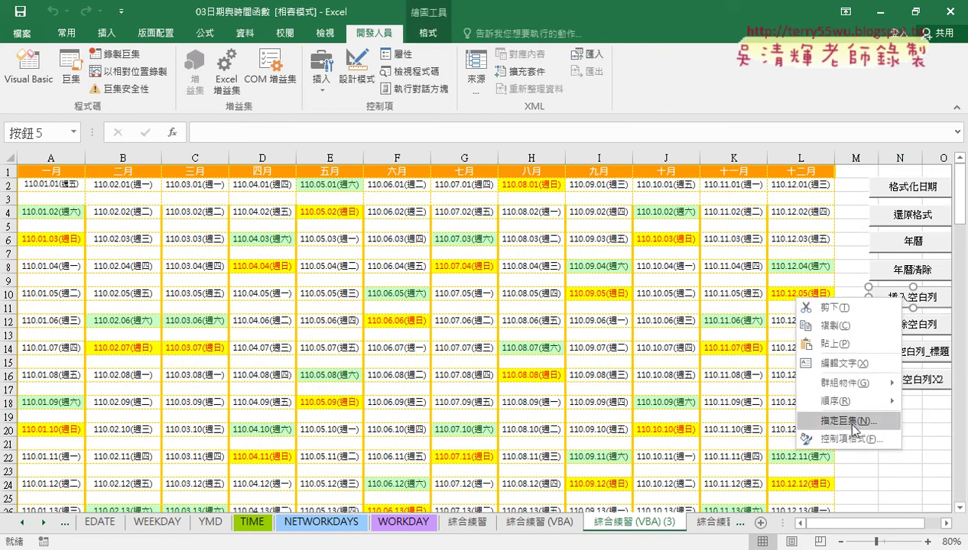
Open Module1 in the VBA editor and mark both macros' For-loop ranges, including 63 To 3.
left_click(847, 420)
left_click(896, 292)
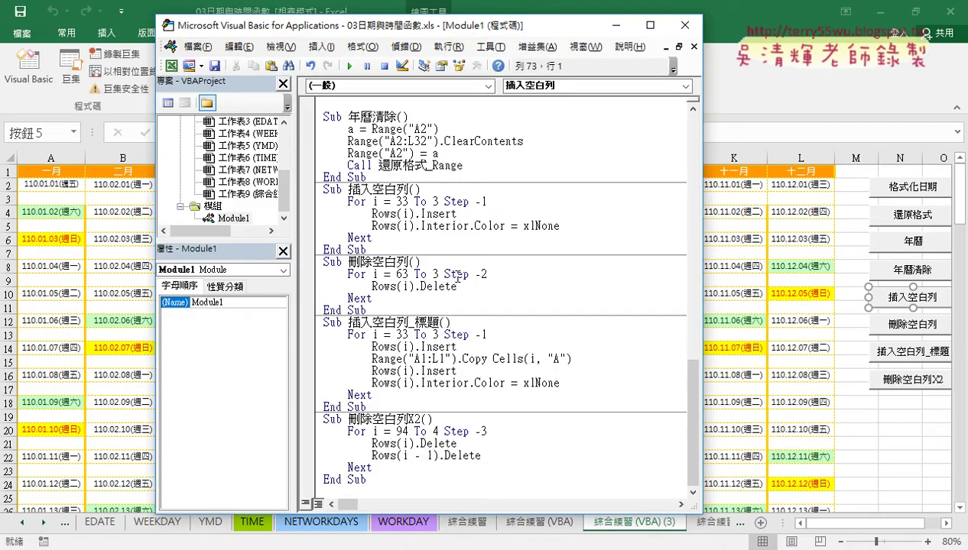
mouse_move(372, 202)
left_mouse_down()
mouse_move(504, 203)
mouse_move(372, 214)
mouse_move(562, 228)
left_mouse_up()
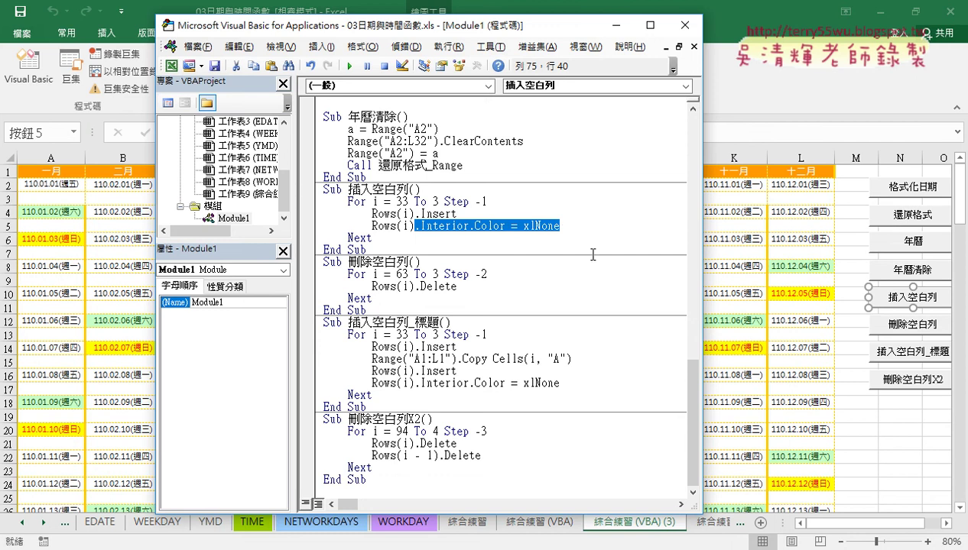
left_click_drag(397, 274, 438, 273)
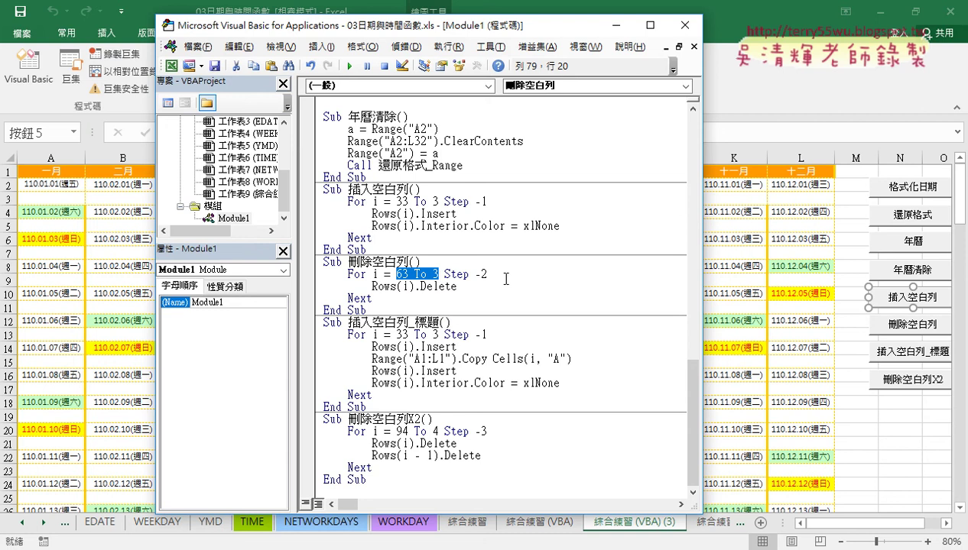
left_click(64, 430)
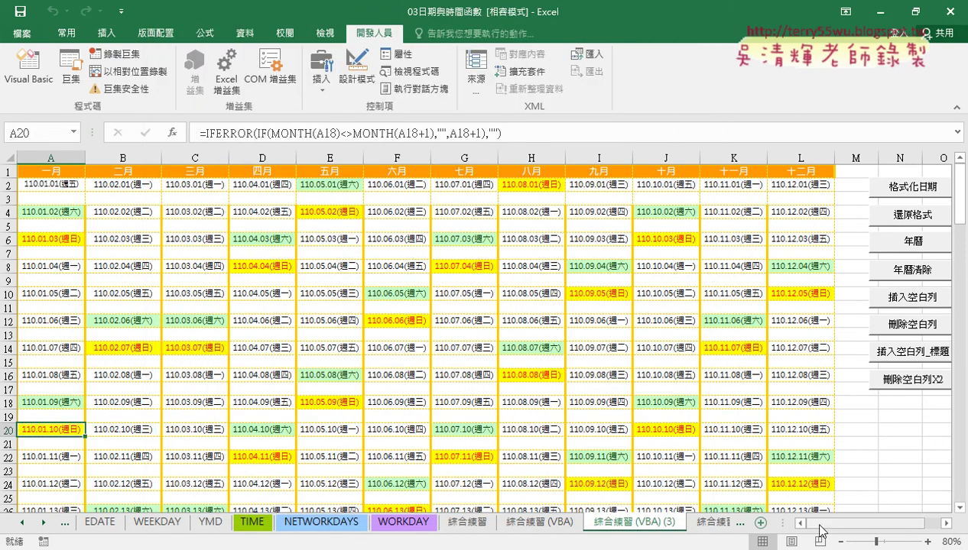
Scroll down and select rows 63 and 61 to check where the calendar dates end.
scroll(32, 385, "down", 3)
scroll(32, 385, "down", 5)
scroll(32, 385, "down", 7)
scroll(36, 392, "down", 2)
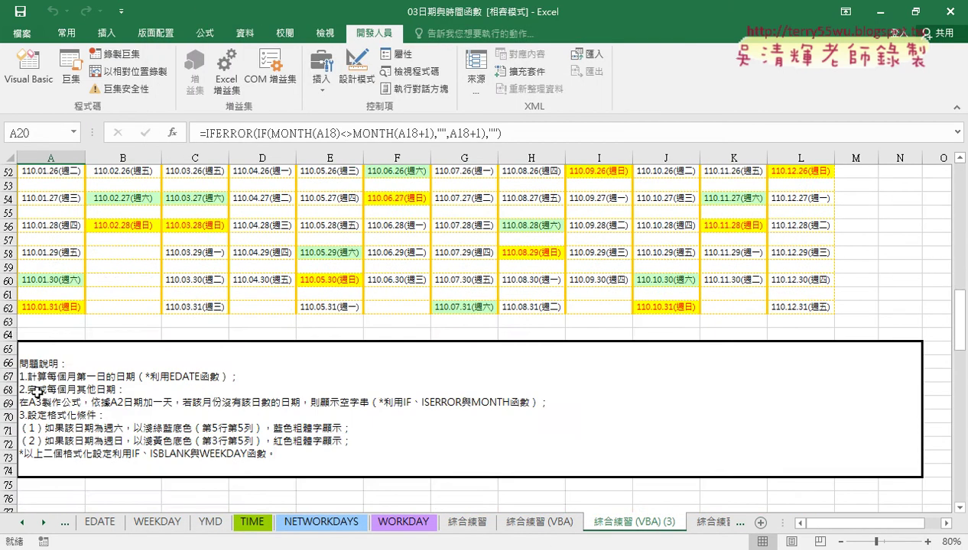
scroll(36, 392, "up", 2)
left_click(13, 403)
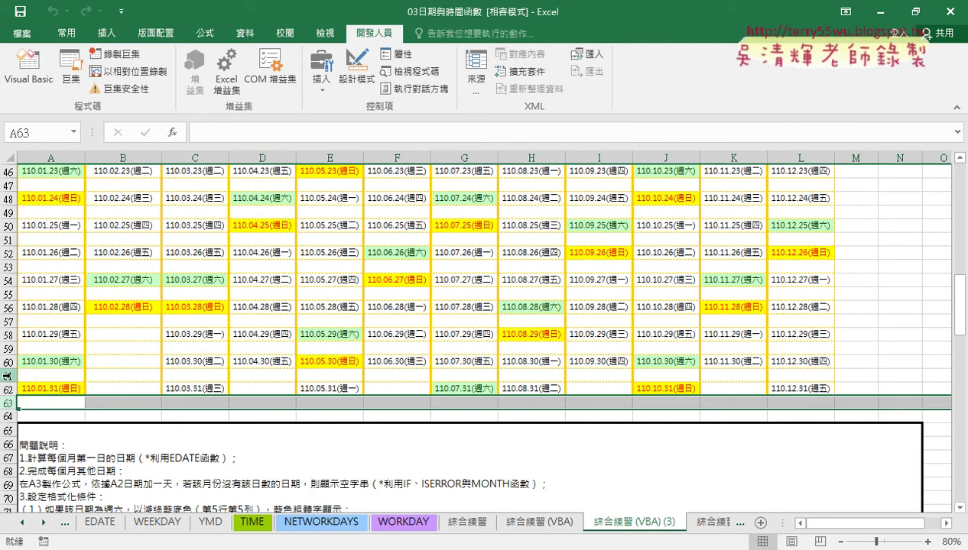
left_click(11, 375)
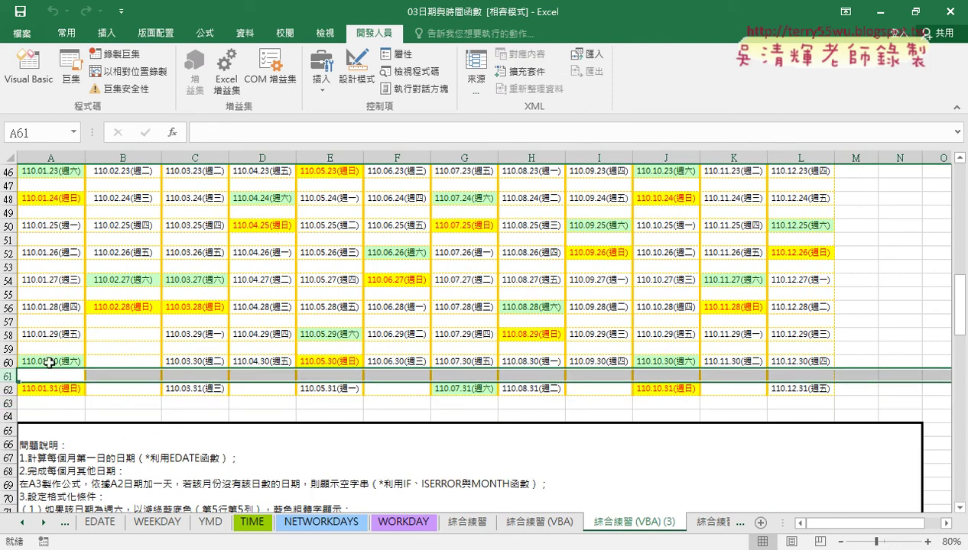
Run the 刪除空白列 macro from the VBA editor to remove the blank spacer rows.
left_click(28, 69)
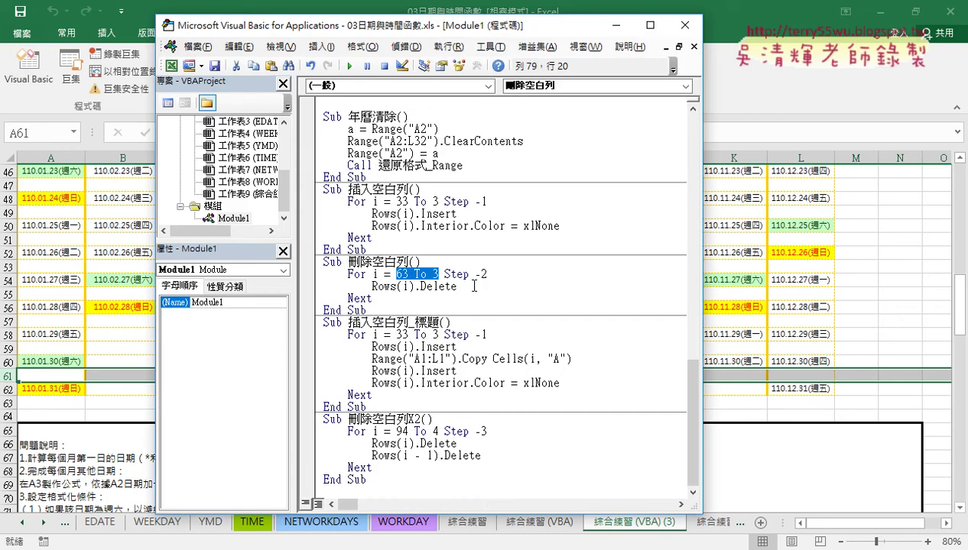
left_click_drag(488, 273, 348, 274)
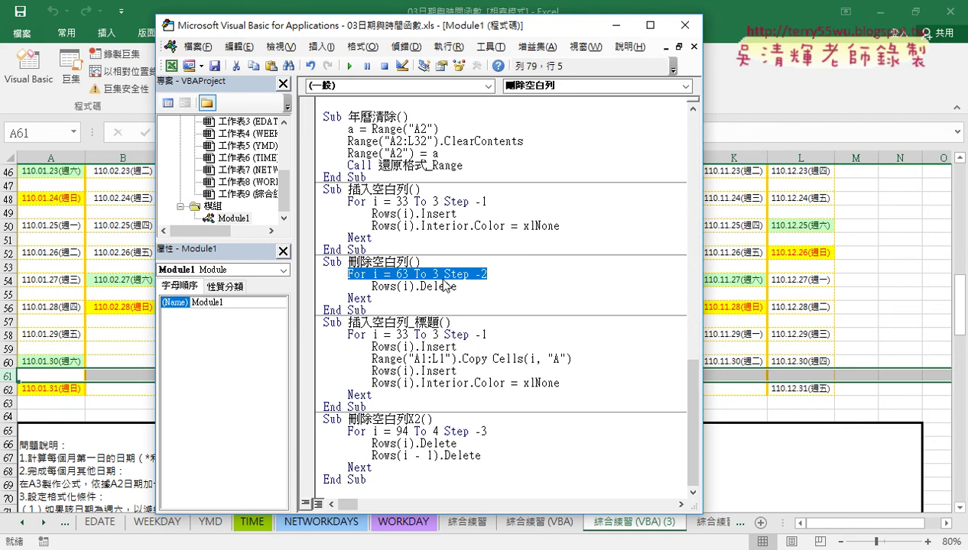
left_click(446, 285)
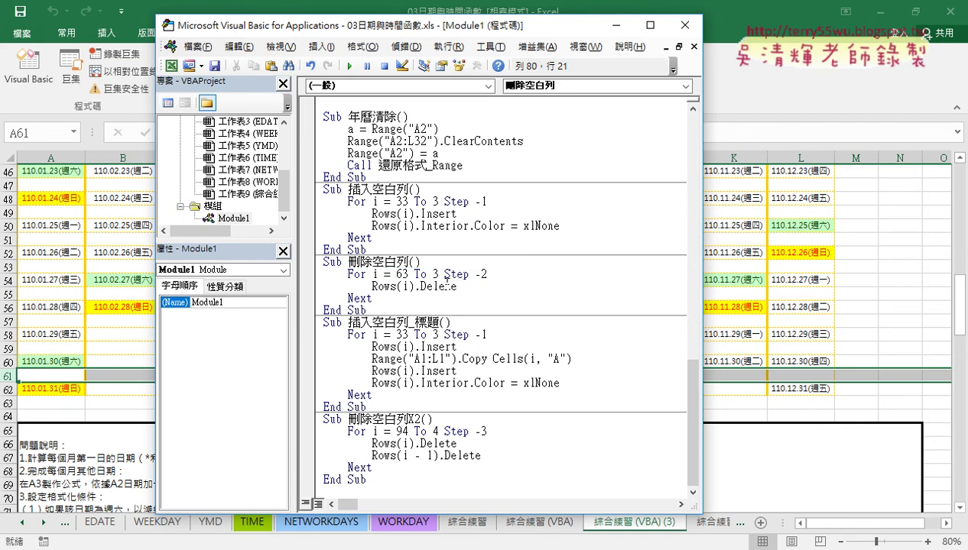
left_click(349, 66)
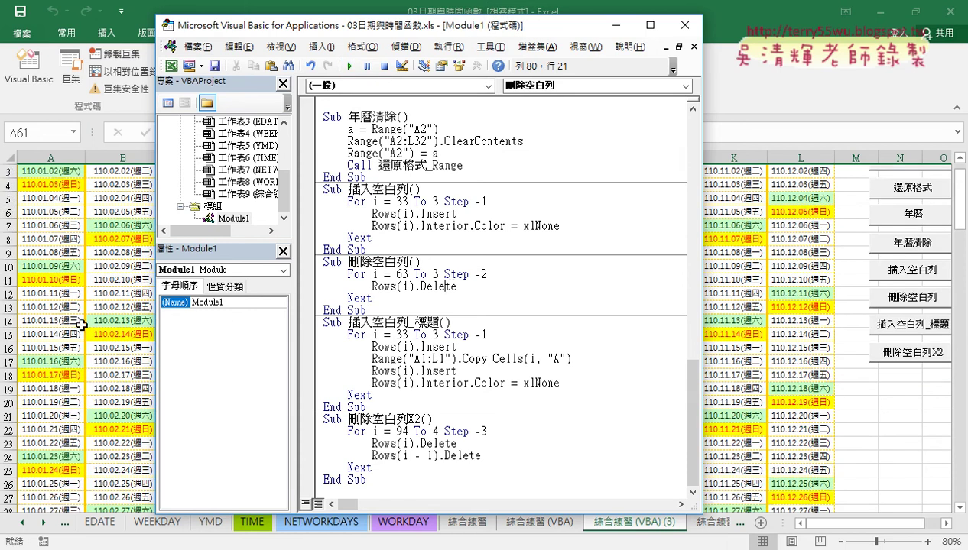
left_click(84, 321)
scroll(217, 335, "up", 1)
scroll(217, 335, "down", 2)
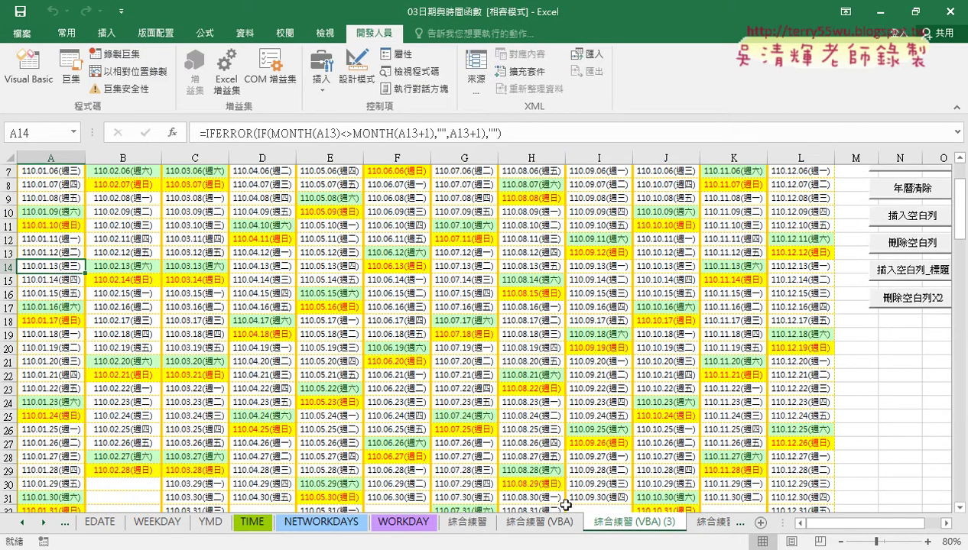
Copy the 綜合練習 (VBA) sheet to 綜合練習 (VBA) (4), then return to 綜合練習 (VBA) (3).
left_click(552, 525)
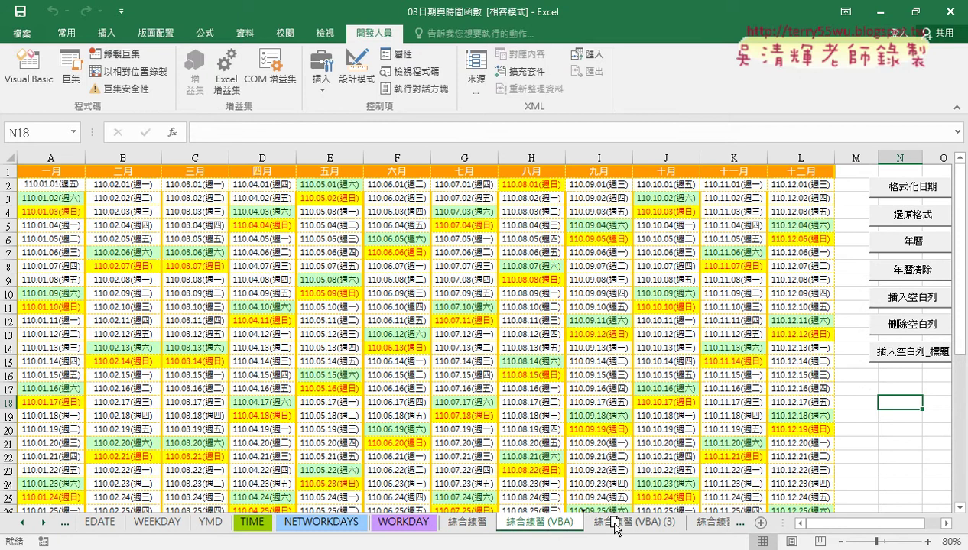
left_click_drag(616, 526, 629, 535)
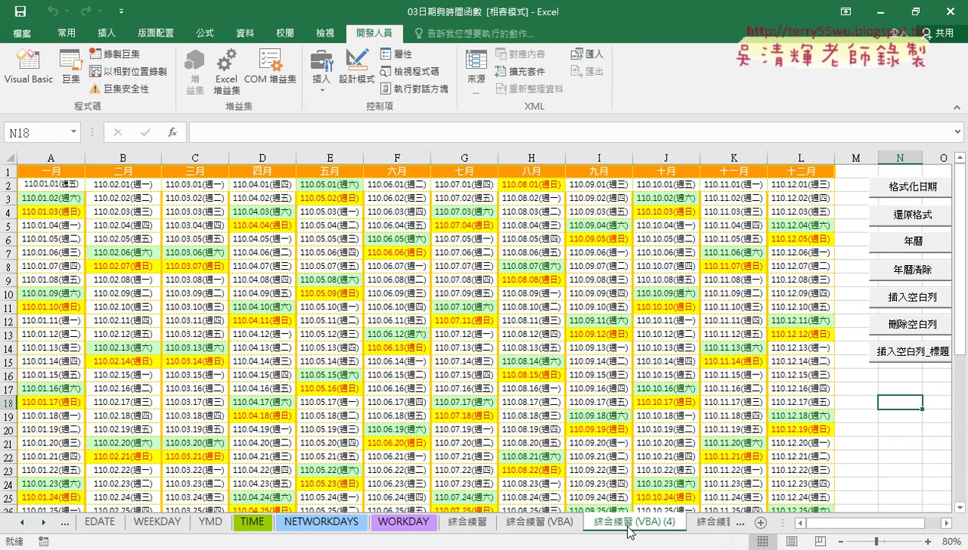
right_click(629, 533)
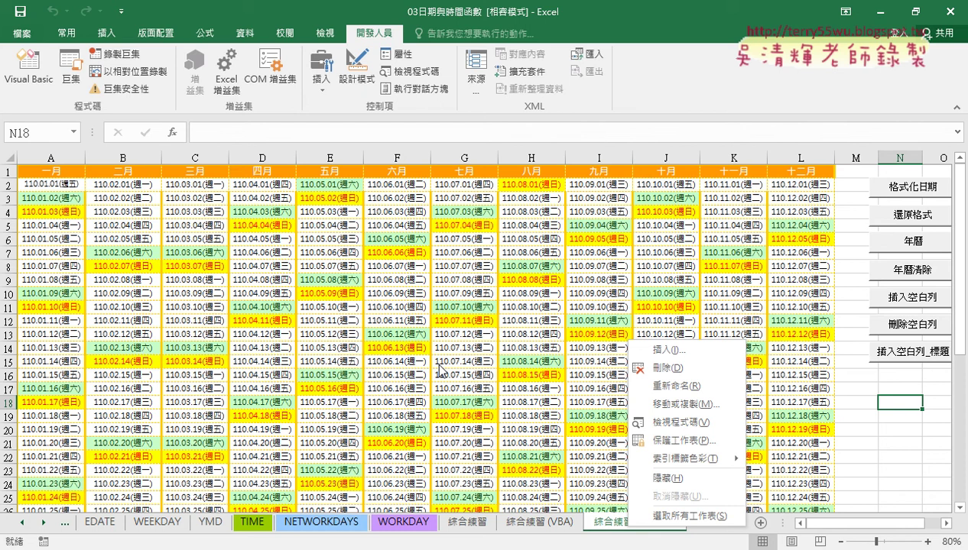
key("Escape")
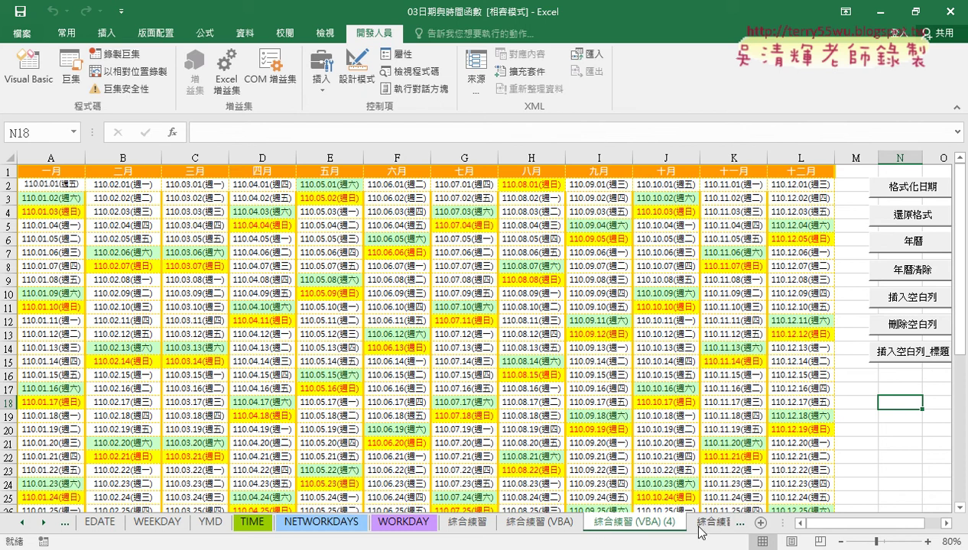
left_click(700, 524)
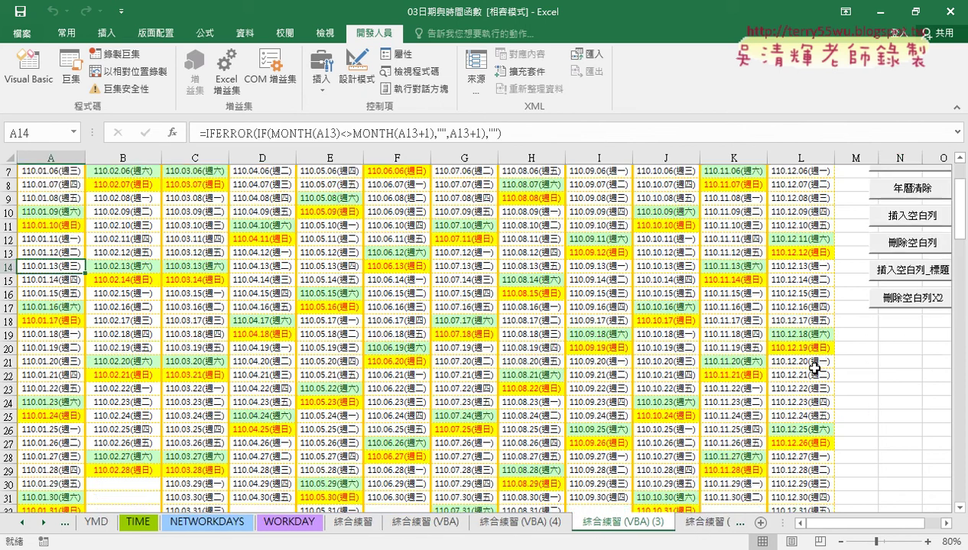
scroll(887, 365, "up", 2)
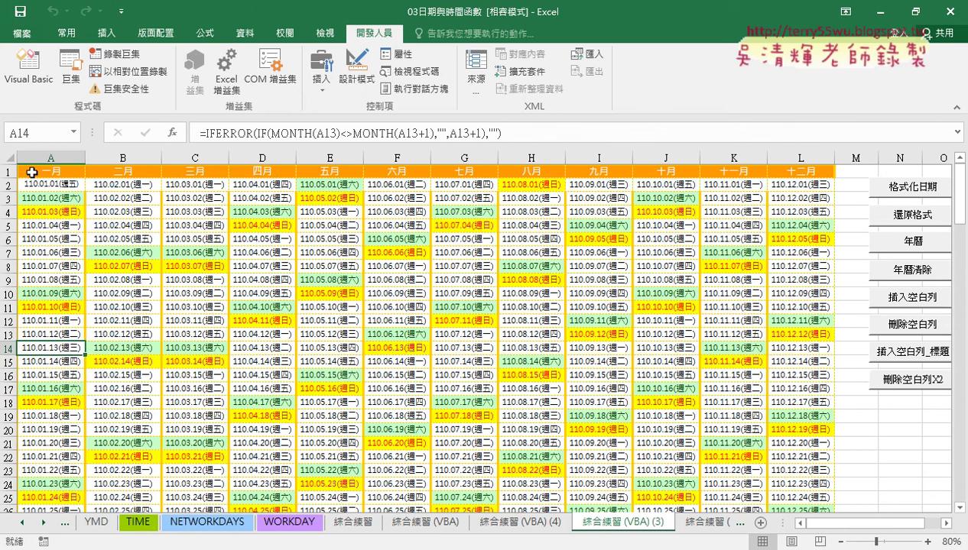
Select the A1:L1 month headers and run the macro adding a title row above each date row.
left_click_drag(32, 171, 806, 175)
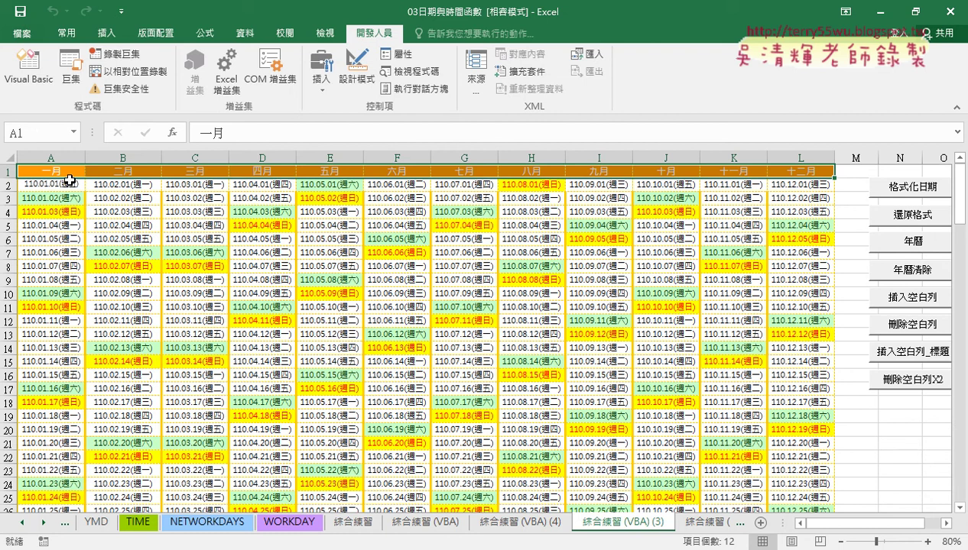
left_click(902, 350)
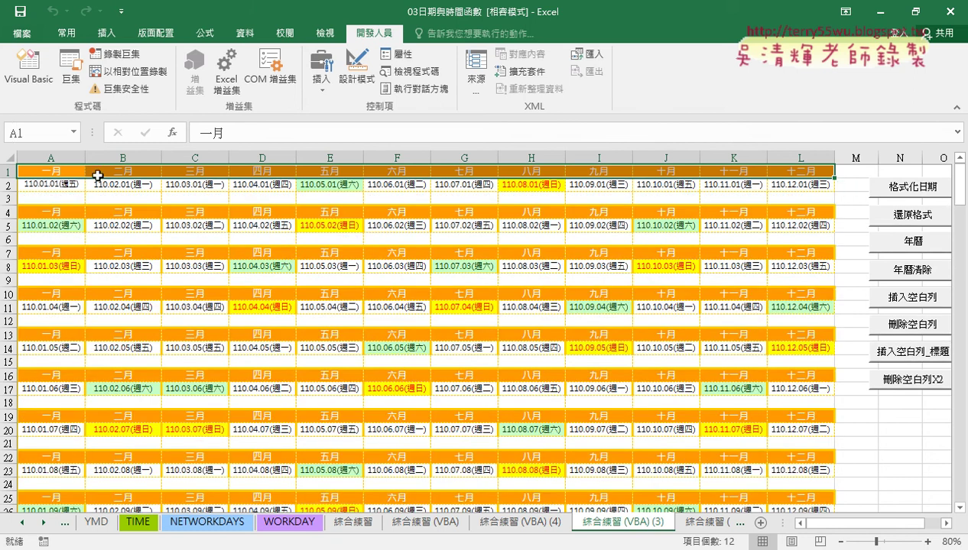
left_click_drag(31, 169, 815, 172)
left_click_drag(65, 212, 798, 215)
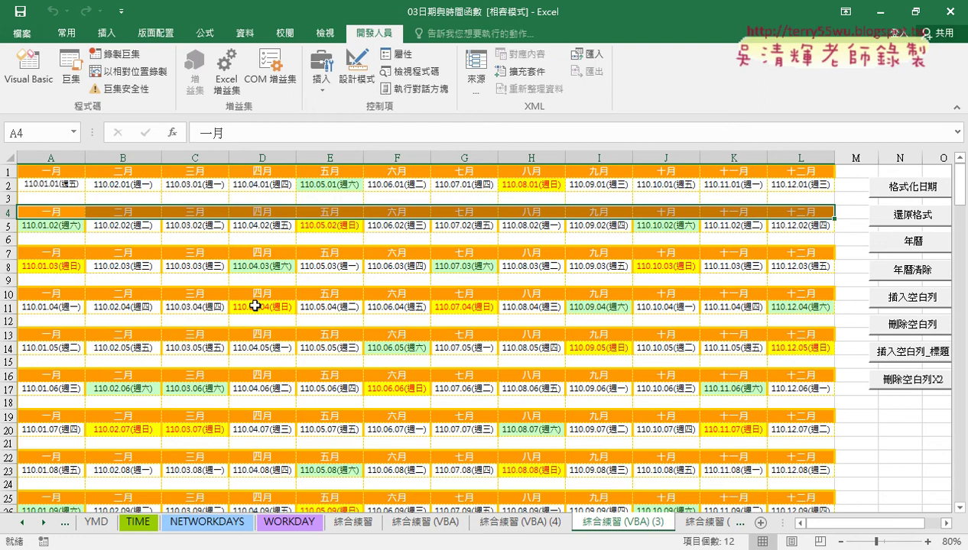
Compare cells in rows 1 and 4 to check the copied month-title row A4:L4.
left_click(55, 200)
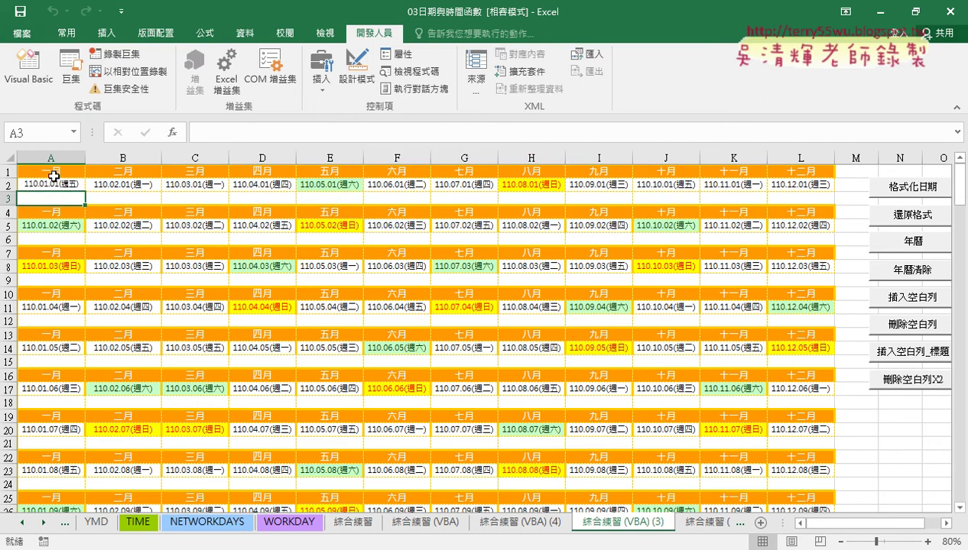
left_click_drag(51, 171, 54, 185)
left_click_drag(123, 171, 122, 187)
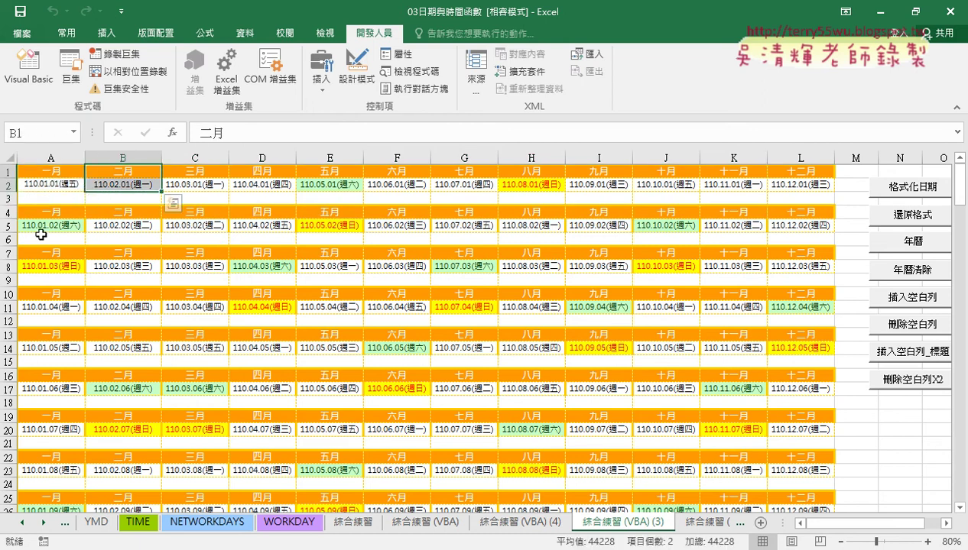
left_click_drag(50, 212, 46, 229)
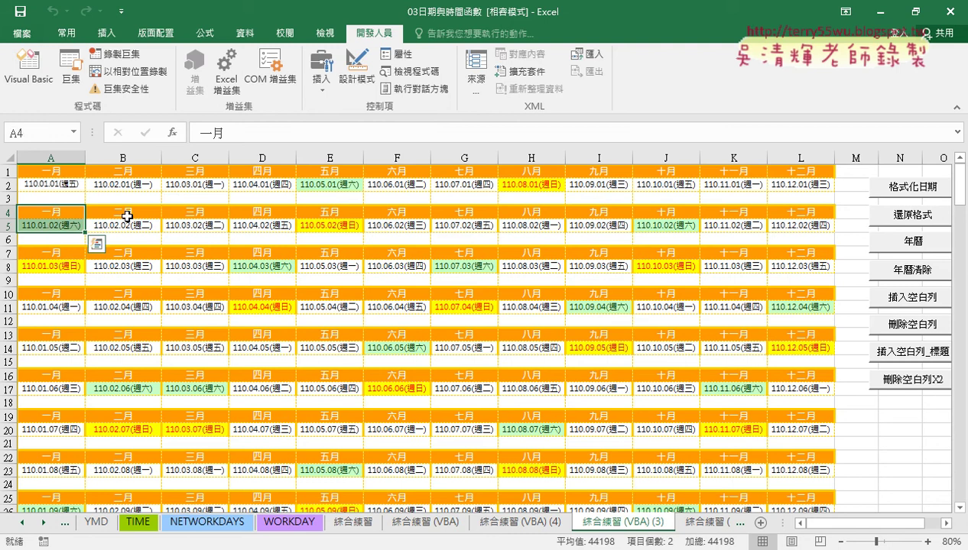
left_click_drag(122, 213, 126, 226)
left_click_drag(42, 174, 795, 176)
left_click_drag(31, 212, 765, 207)
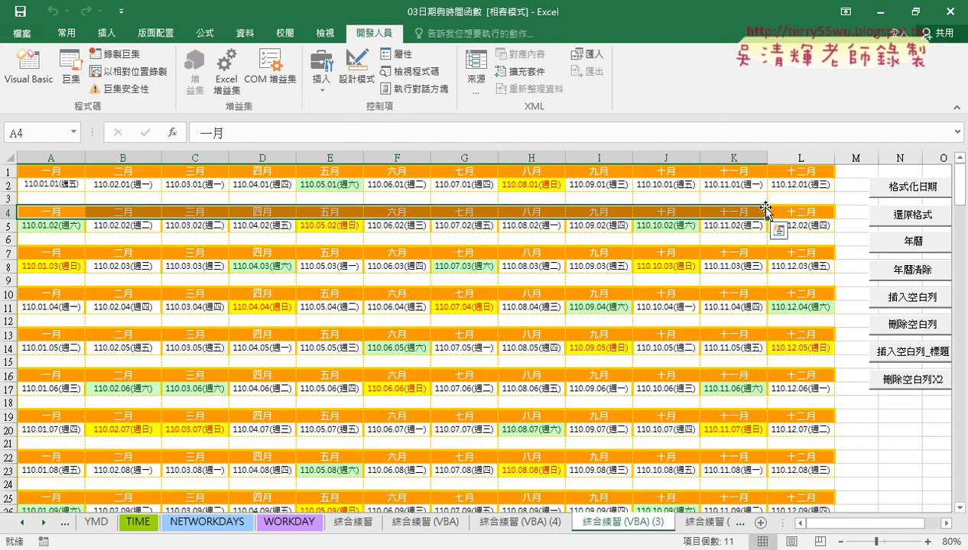
left_click_drag(825, 211, 37, 216)
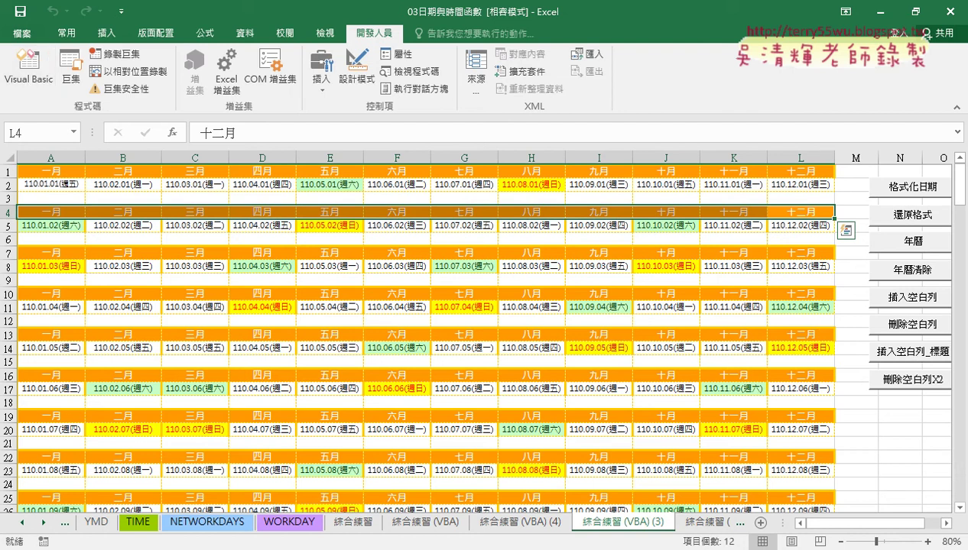
mouse_move(233, 542)
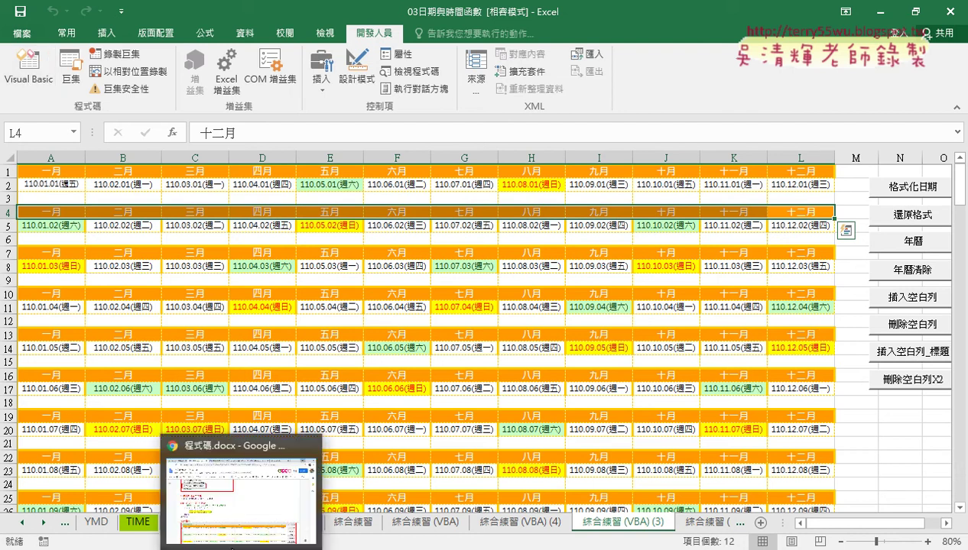
In the Google Docs notes, highlight Range("A1:L1").Copy and Cells(i, "A") in Sub 插入空白列_標題.
left_click(233, 506)
scroll(303, 342, "up", 3)
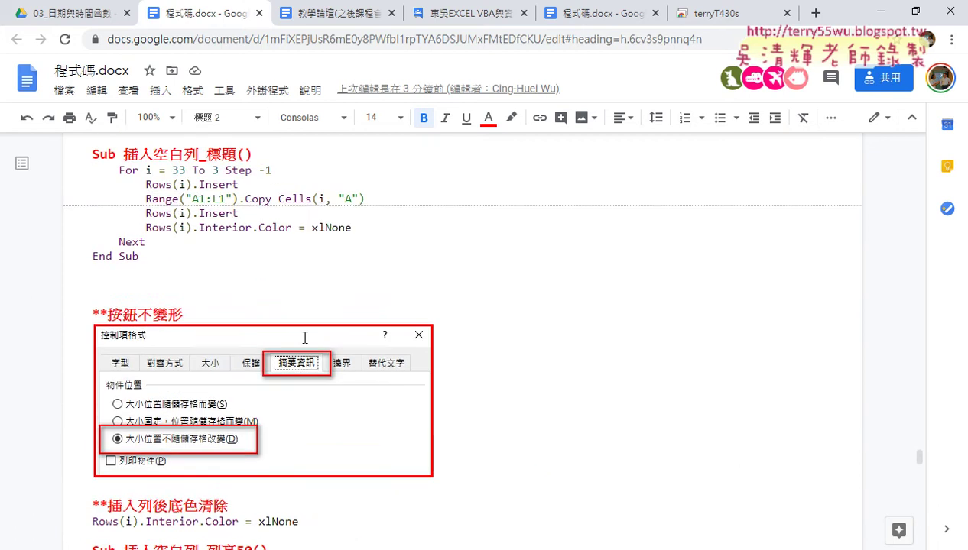
scroll(230, 275, "up", 2)
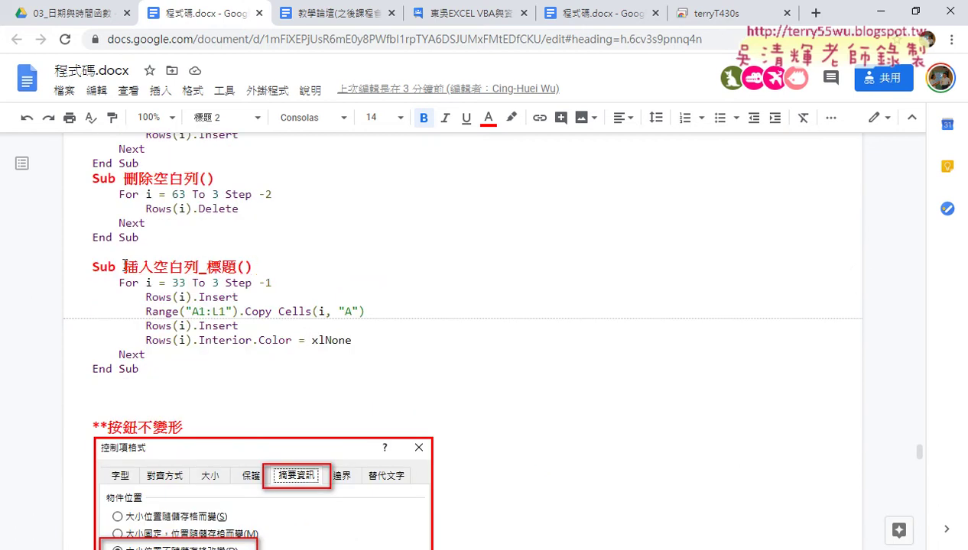
left_click_drag(124, 266, 240, 265)
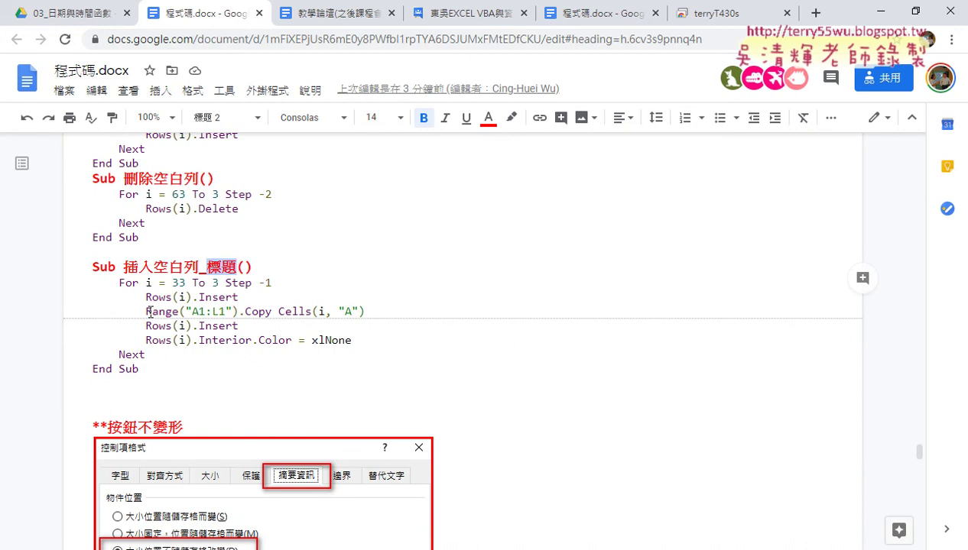
left_click_drag(146, 312, 239, 312)
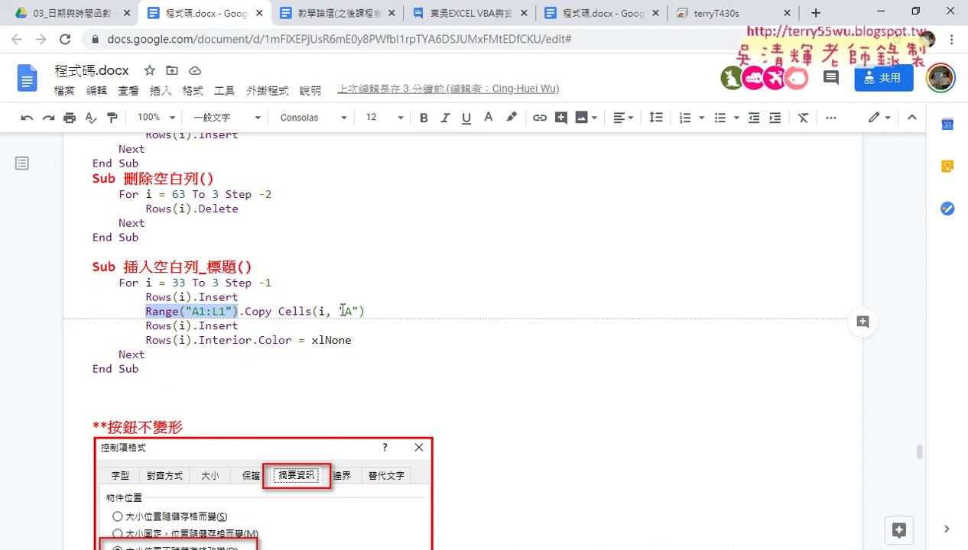
left_click_drag(365, 312, 280, 312)
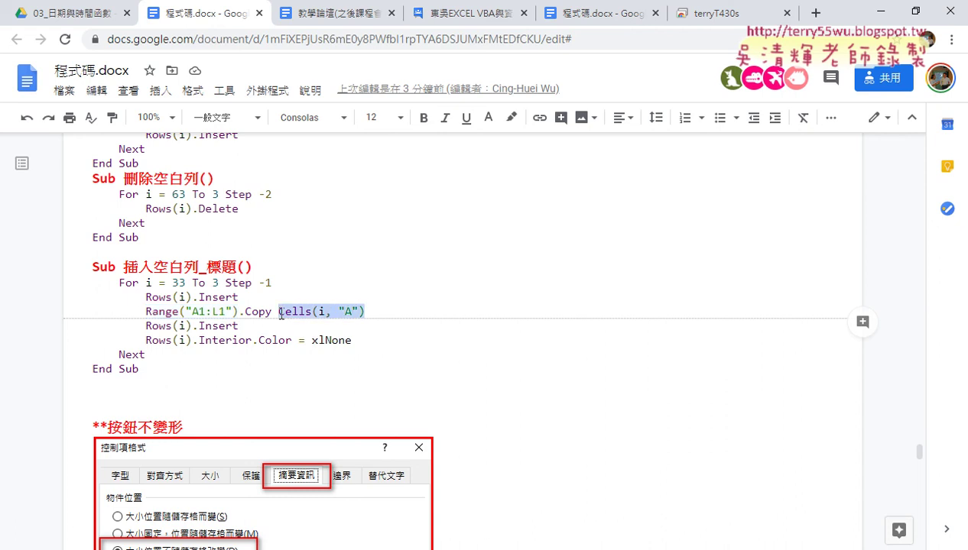
left_click_drag(146, 312, 271, 312)
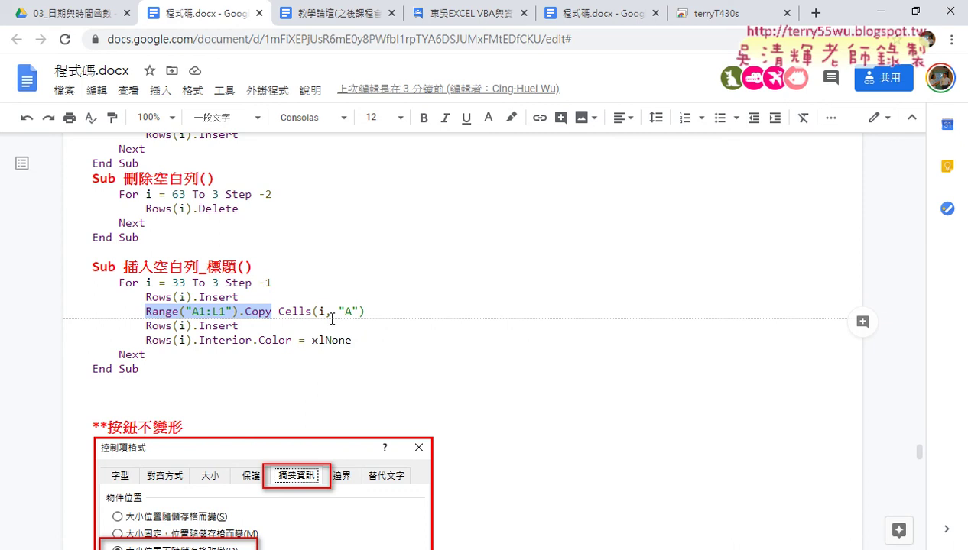
left_click_drag(278, 312, 360, 311)
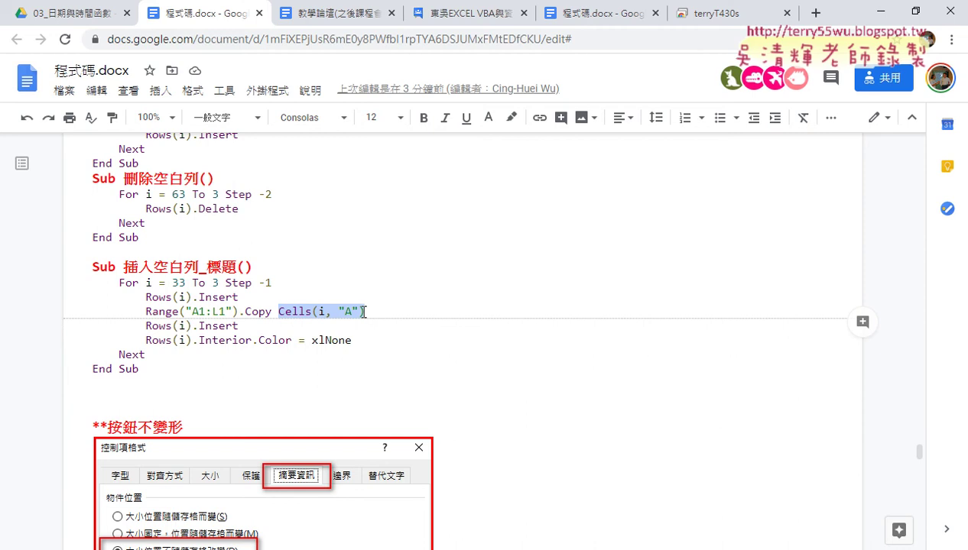
left_click(278, 549)
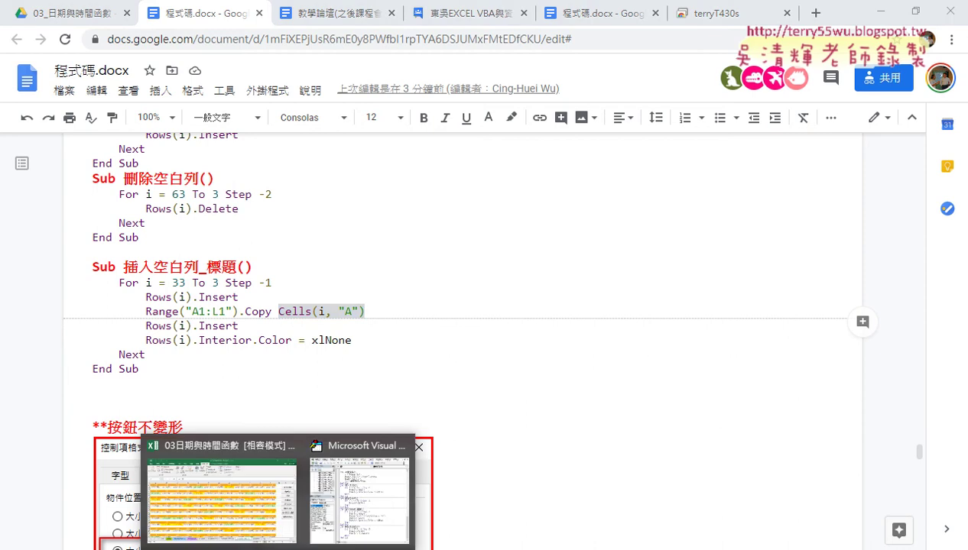
left_click(278, 456)
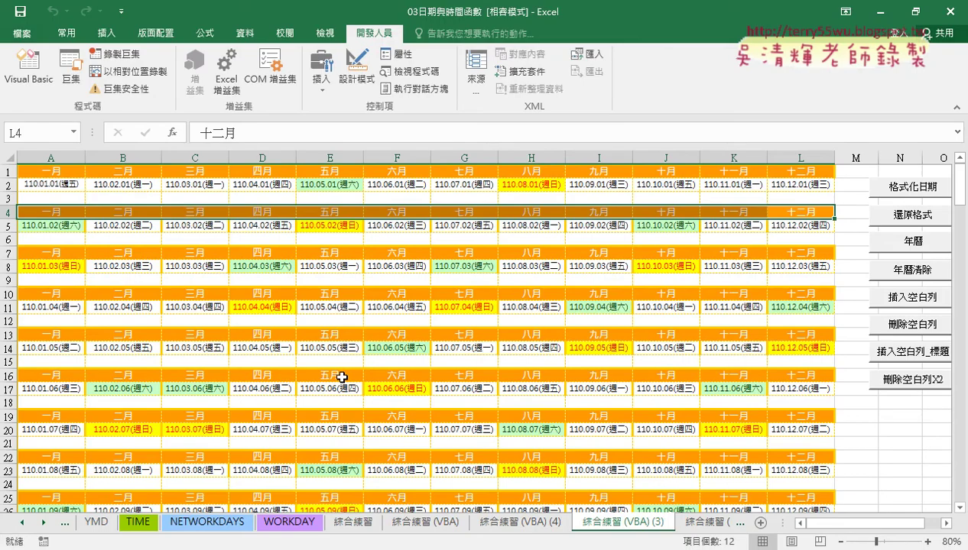
left_click(38, 211)
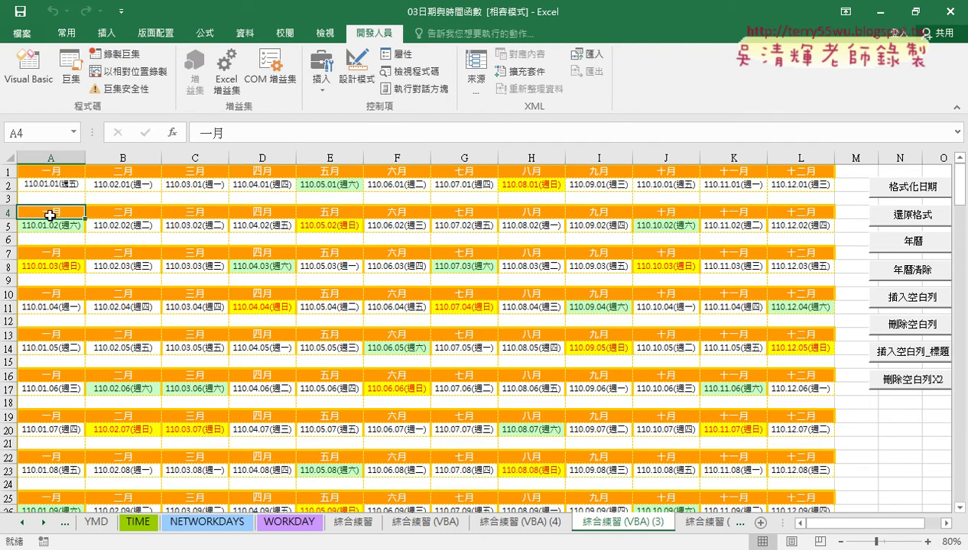
left_click_drag(50, 216, 803, 217)
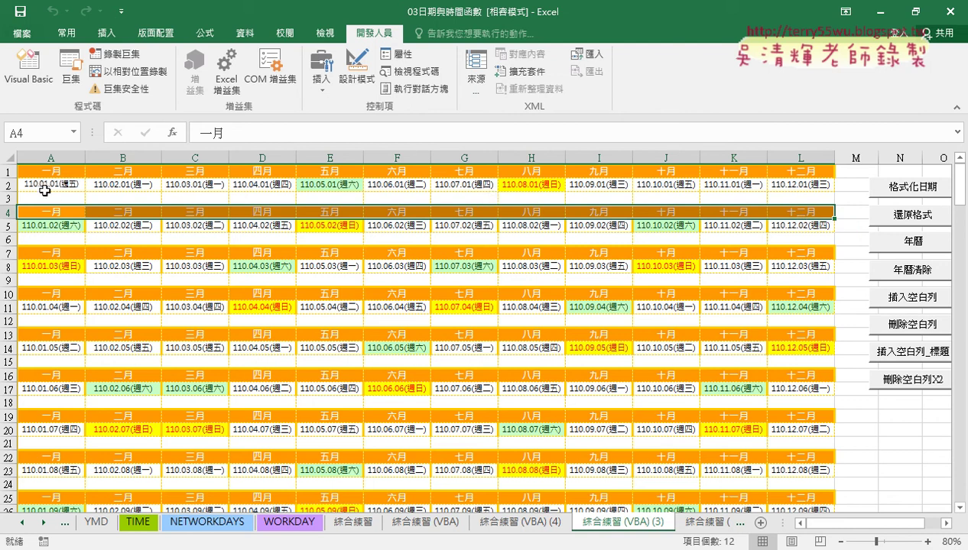
left_click(275, 549)
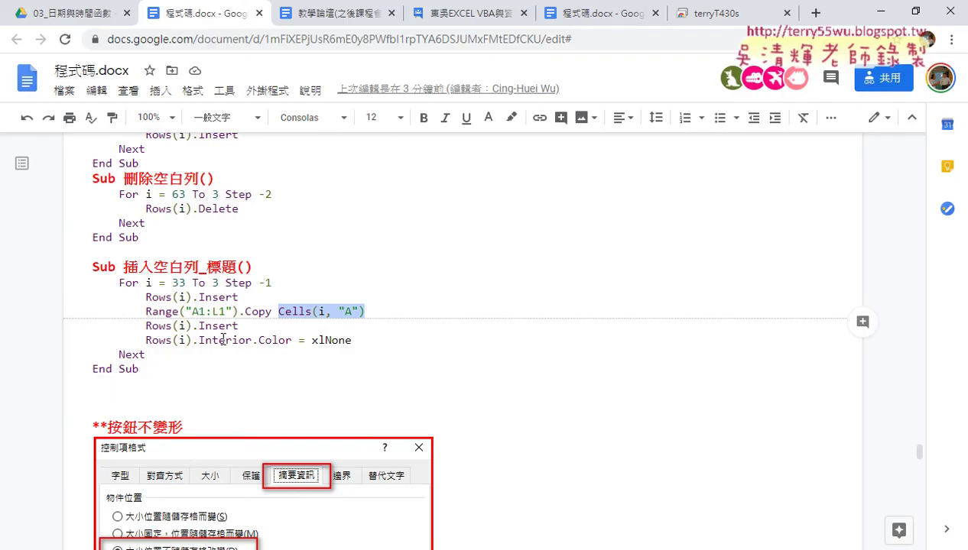
Highlight the Rows(i).Insert, copy and Interior.Color loop lines in the notes, then return to Excel.
left_click(209, 308)
left_click_drag(238, 297, 122, 298)
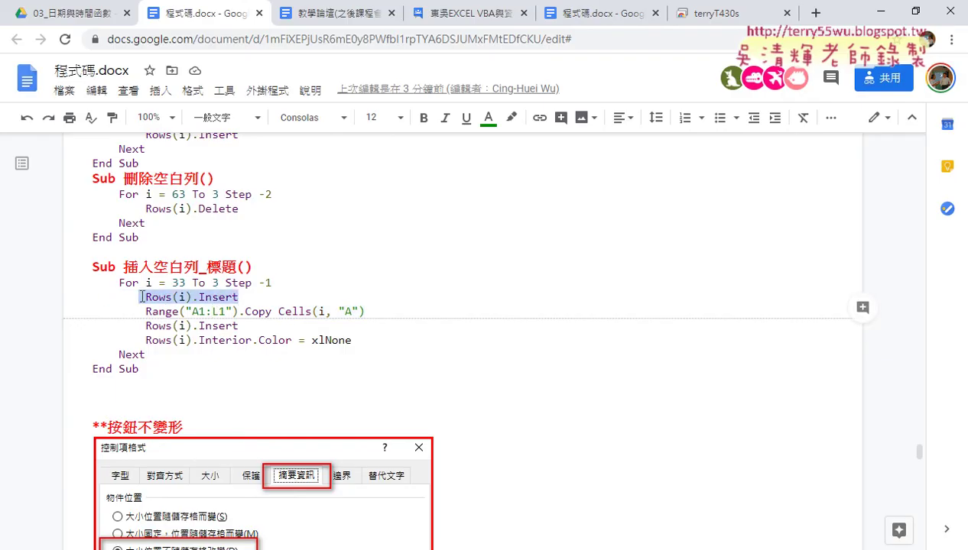
left_click_drag(364, 311, 146, 312)
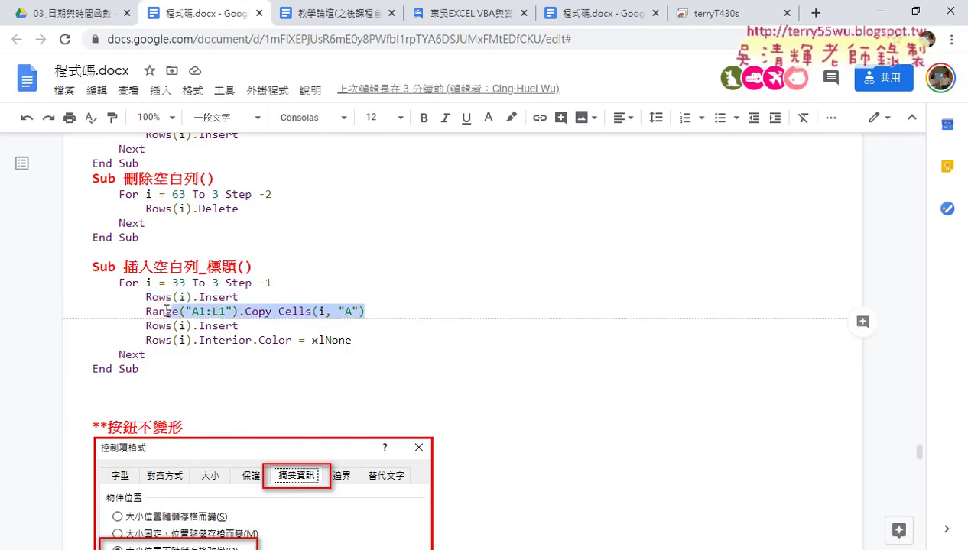
left_click_drag(241, 327, 148, 325)
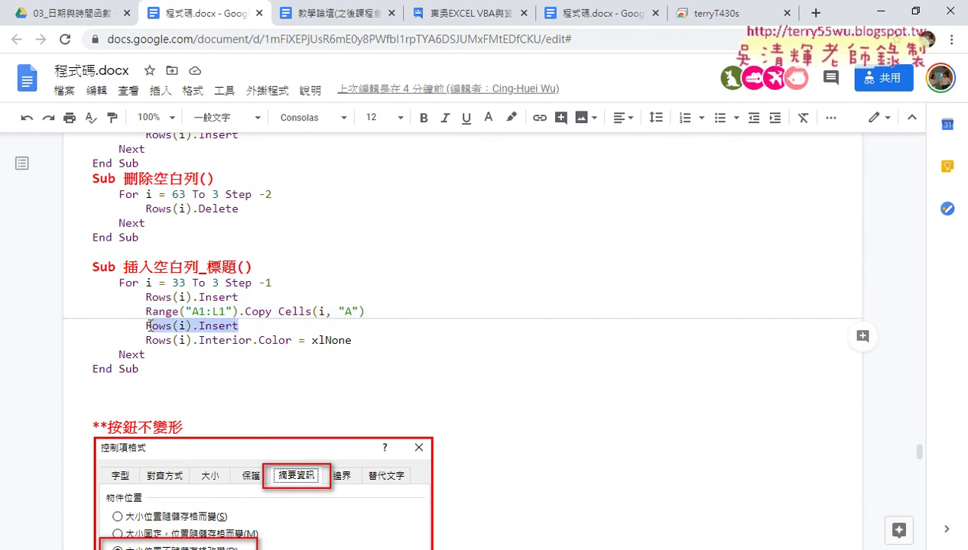
left_click_drag(352, 340, 148, 325)
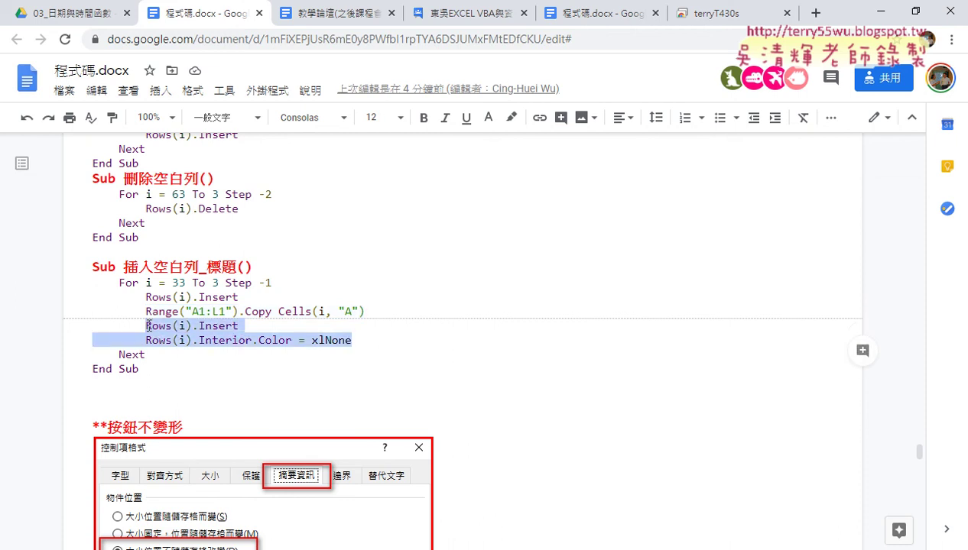
left_click_drag(370, 314, 66, 299)
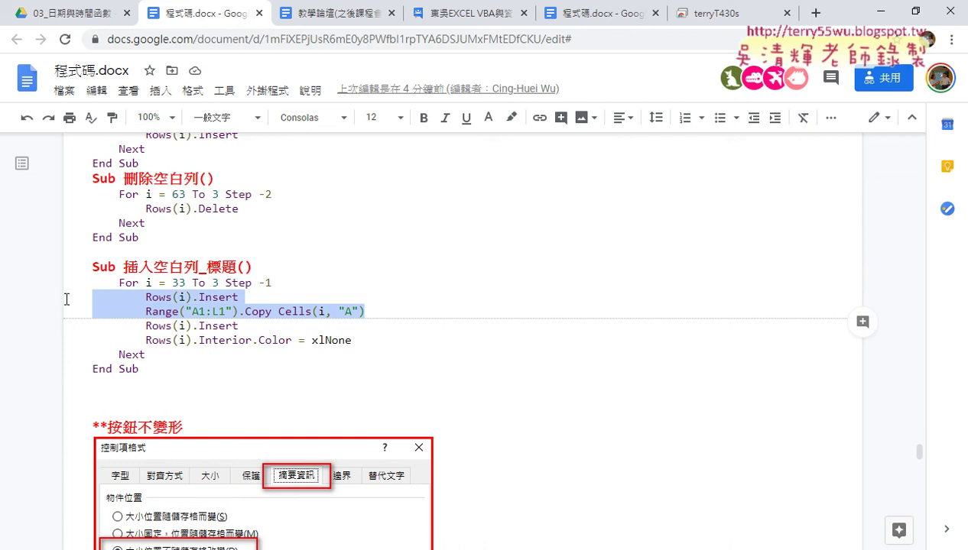
left_click(211, 203)
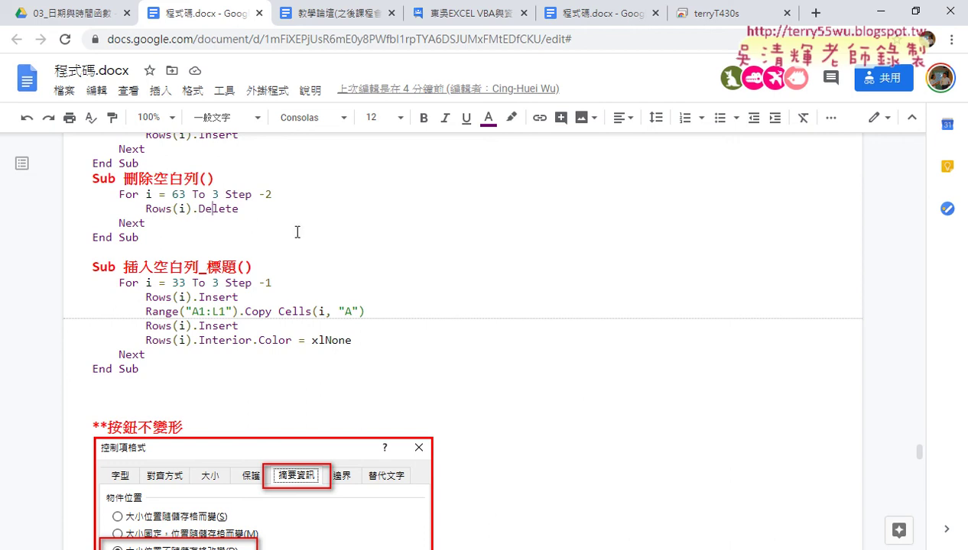
left_click(882, 12)
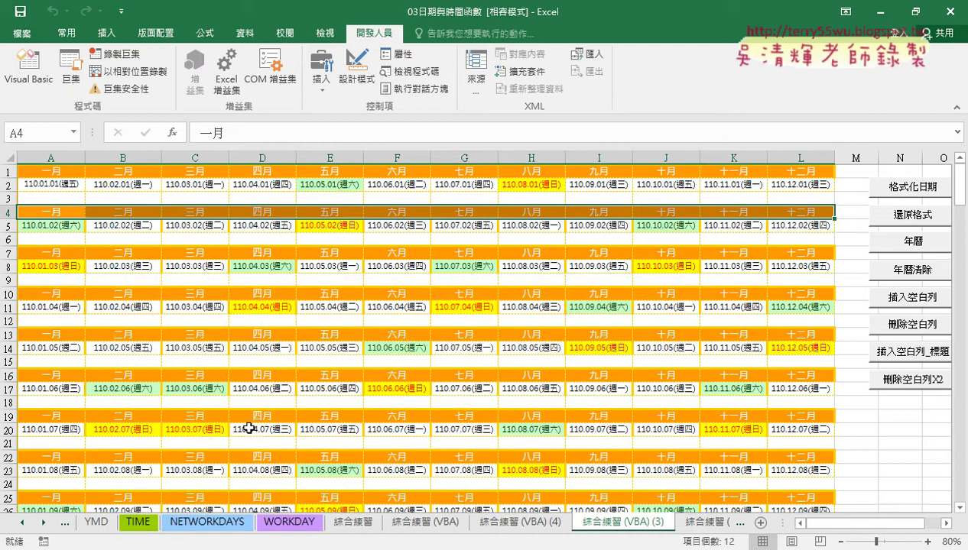
Scroll to the calendar's bottom and inspect rows 91–94, the last title and blank rows.
scroll(249, 428, "down", 3)
scroll(248, 429, "down", 3)
scroll(248, 429, "down", 6)
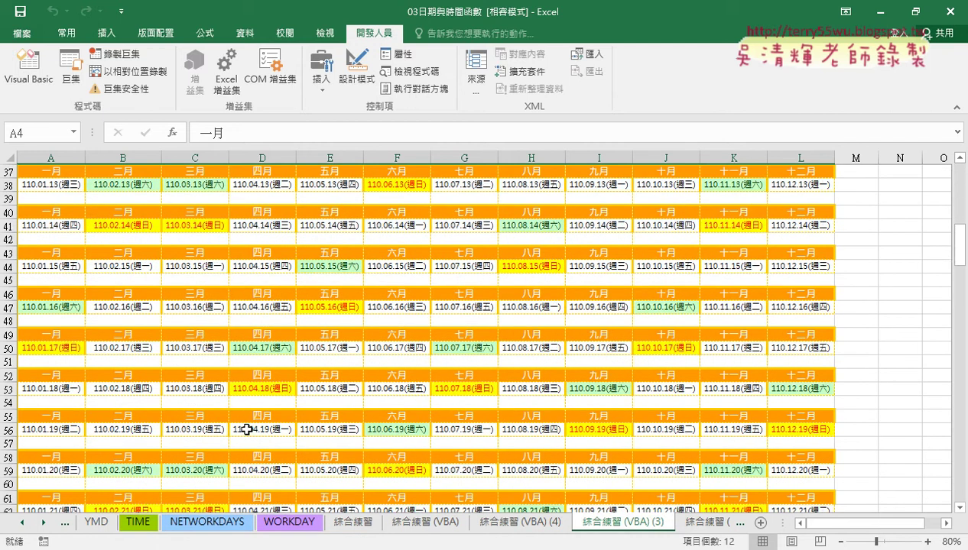
scroll(247, 430, "down", 6)
scroll(247, 429, "down", 4)
scroll(247, 430, "down", 4)
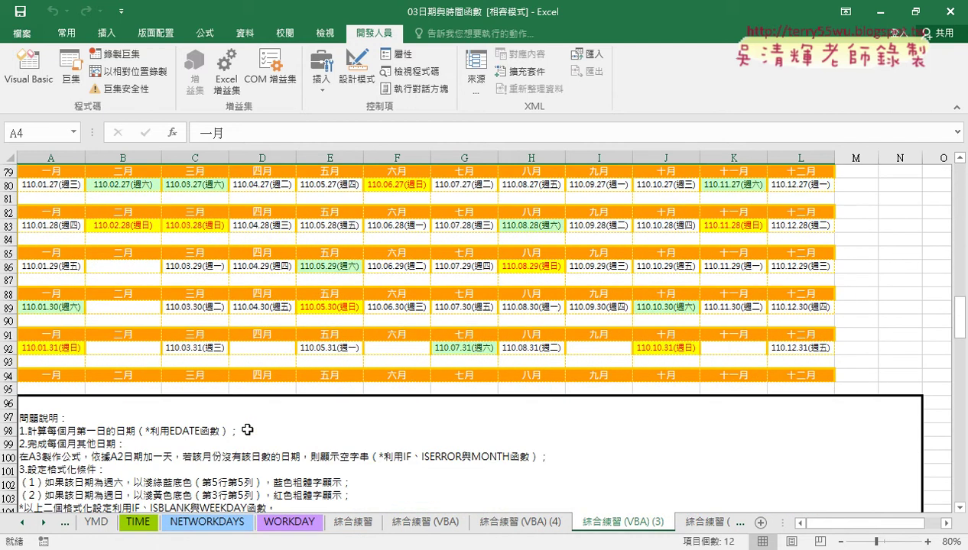
left_click(13, 376)
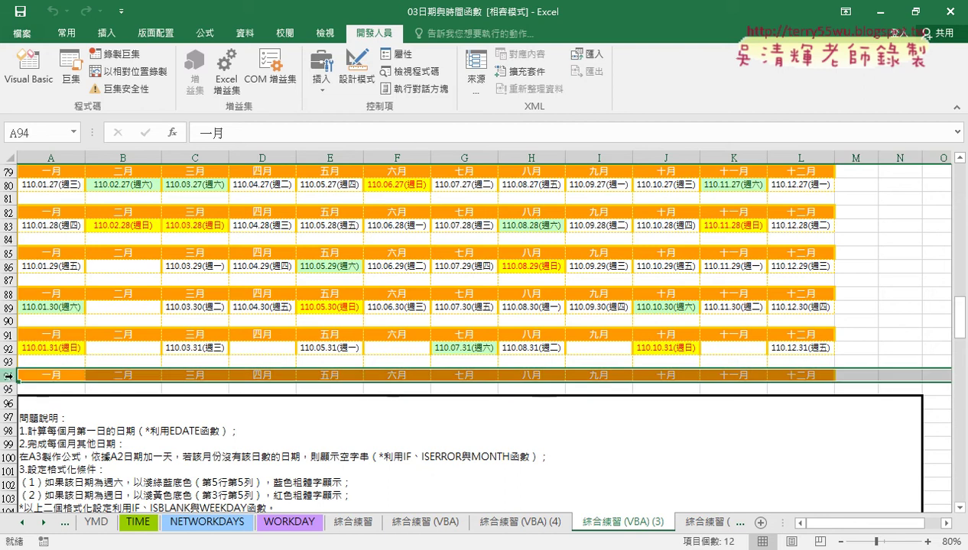
left_click(9, 361)
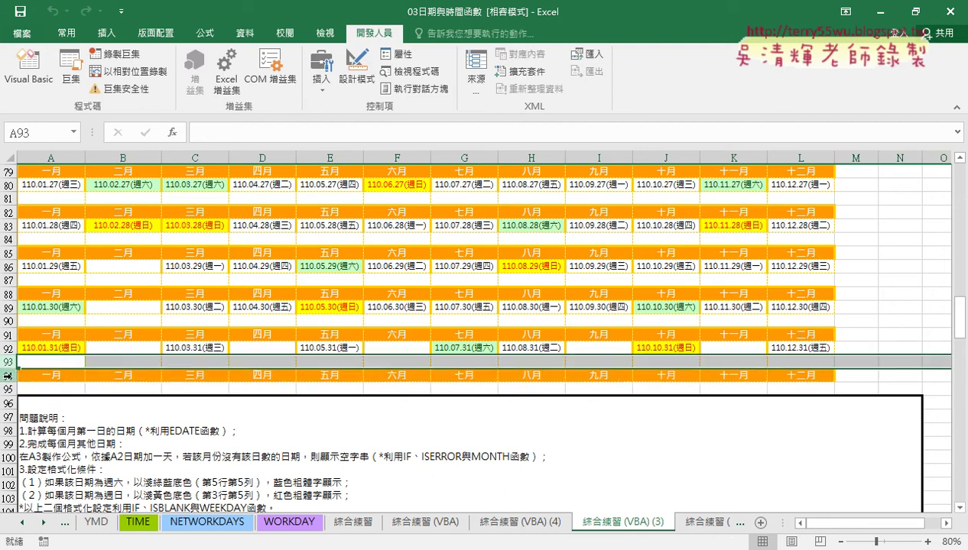
left_click_drag(10, 375, 12, 365)
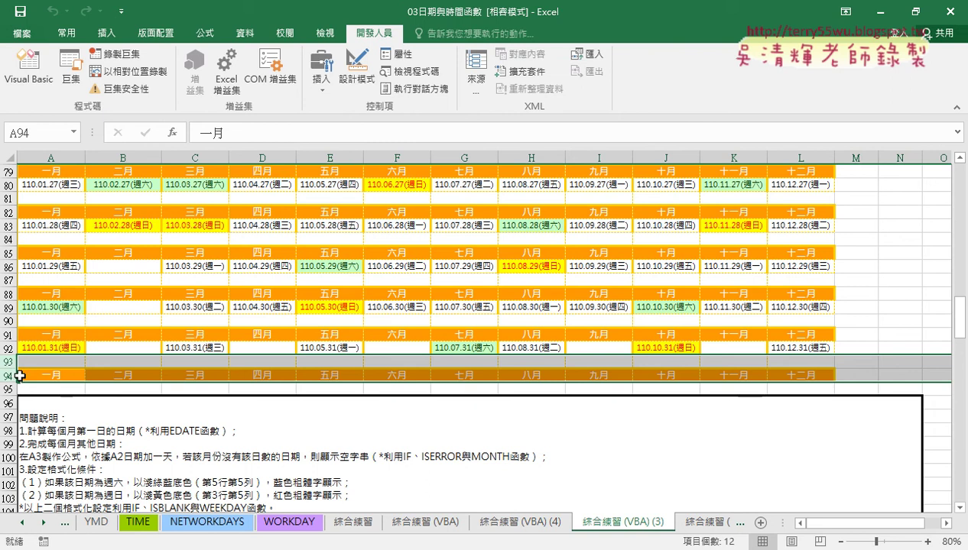
left_click(9, 375)
left_click(8, 335)
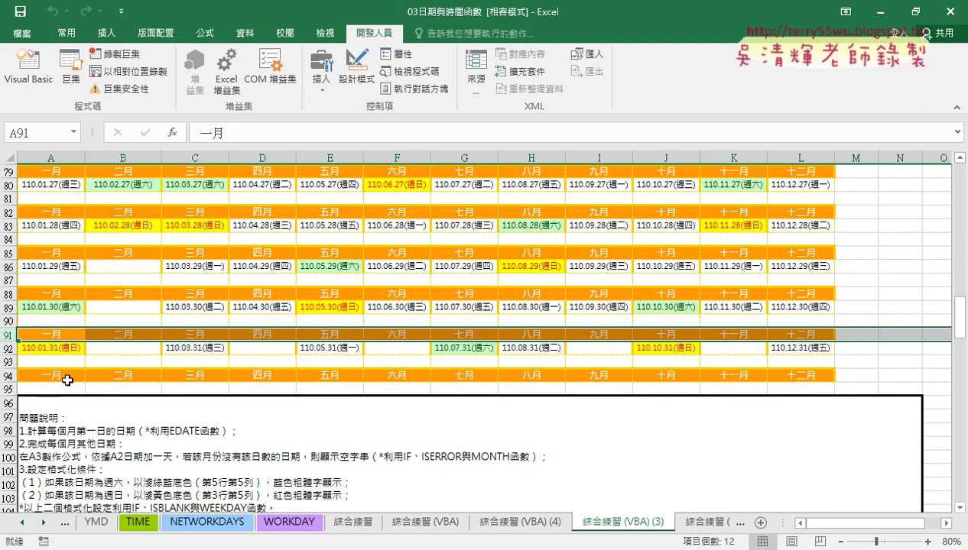
left_click(7, 375)
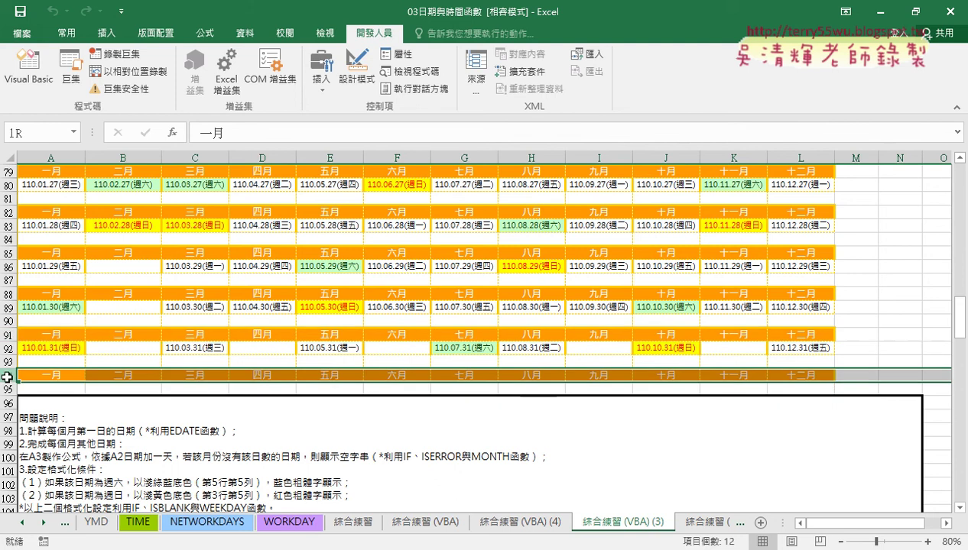
Scroll back to the top and select title row 4 and blank row 3.
scroll(6, 377, "up", 11)
scroll(6, 376, "up", 3)
scroll(5, 375, "up", 10)
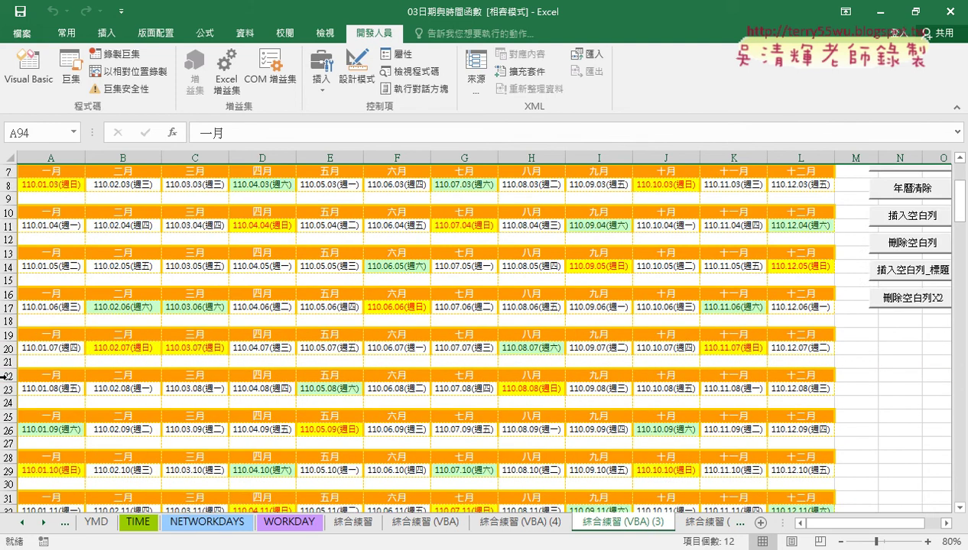
scroll(5, 376, "up", 2)
left_click(8, 212)
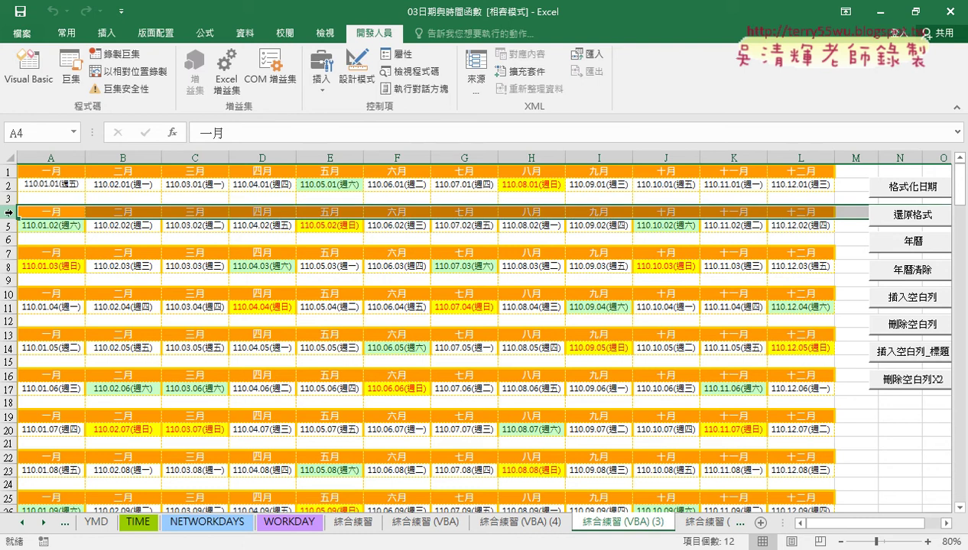
left_click(10, 197)
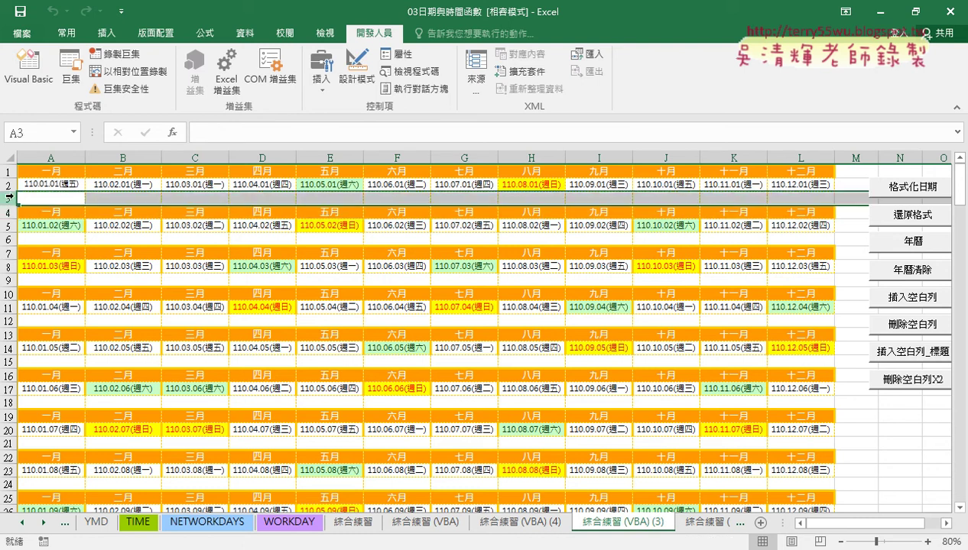
Open the 刪除空白列X2 macro's code and mark its Rows(i).Delete line.
right_click(915, 379)
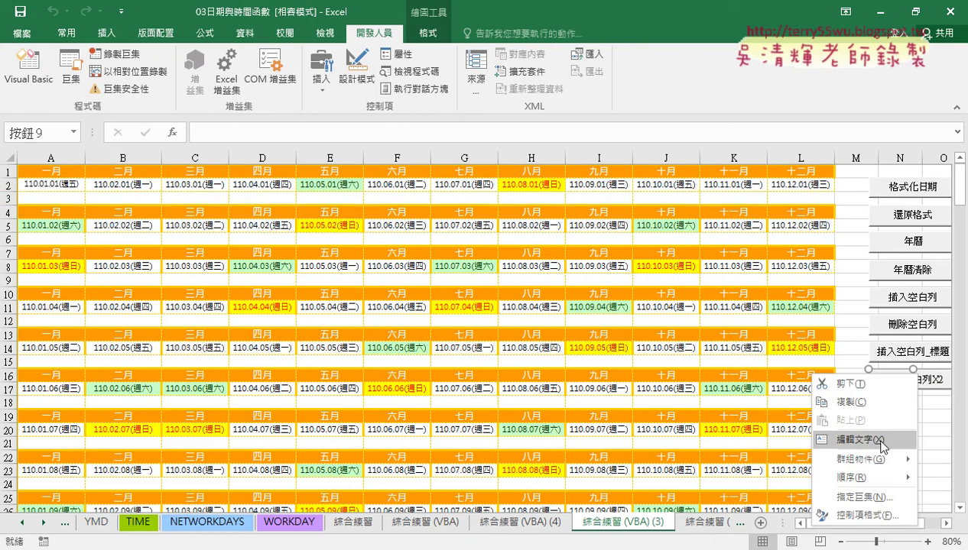
left_click(875, 487)
left_click(924, 284)
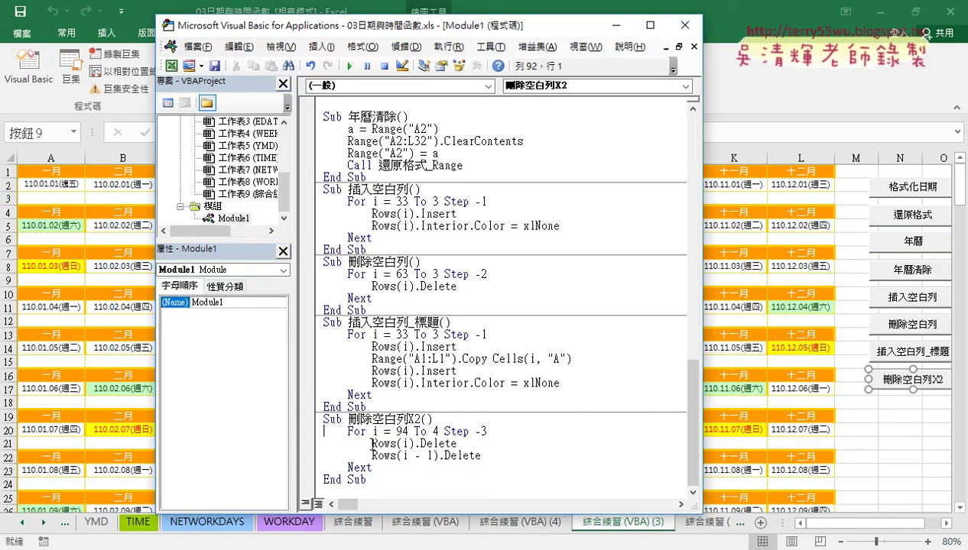
left_click_drag(372, 444, 459, 443)
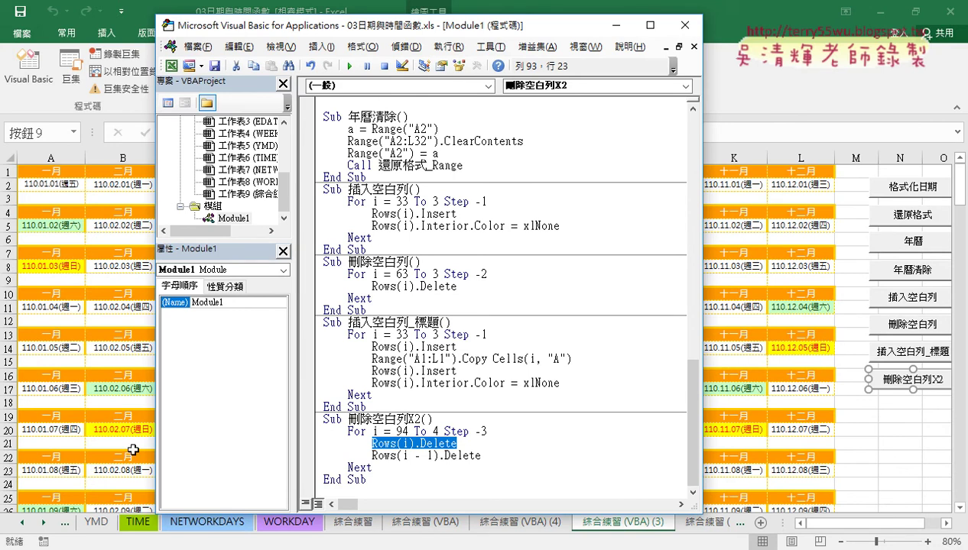
Back on the sheet, scroll down and select header row 94 and blank row 93.
left_click(60, 470)
scroll(59, 470, "down", 8)
scroll(60, 470, "down", 5)
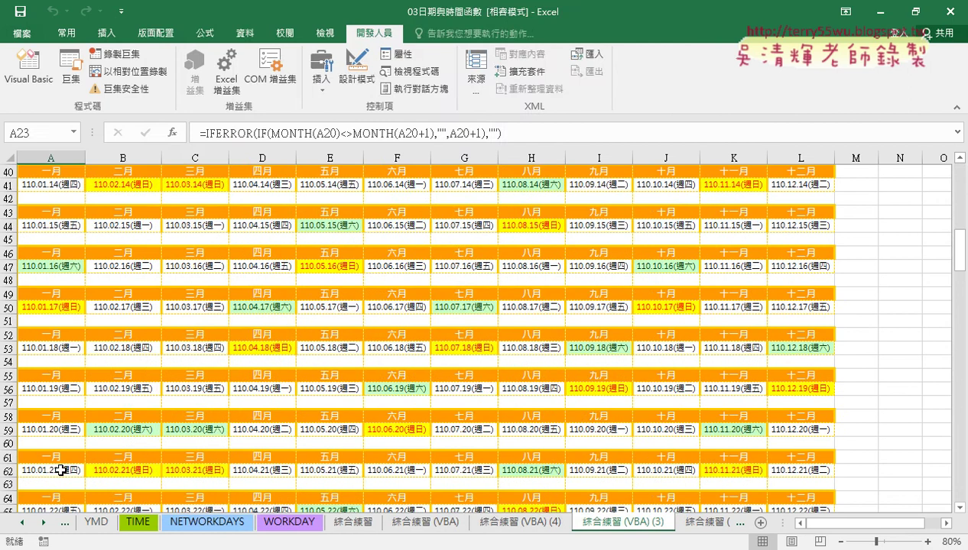
scroll(60, 470, "down", 5)
scroll(59, 470, "down", 7)
scroll(60, 470, "down", 2)
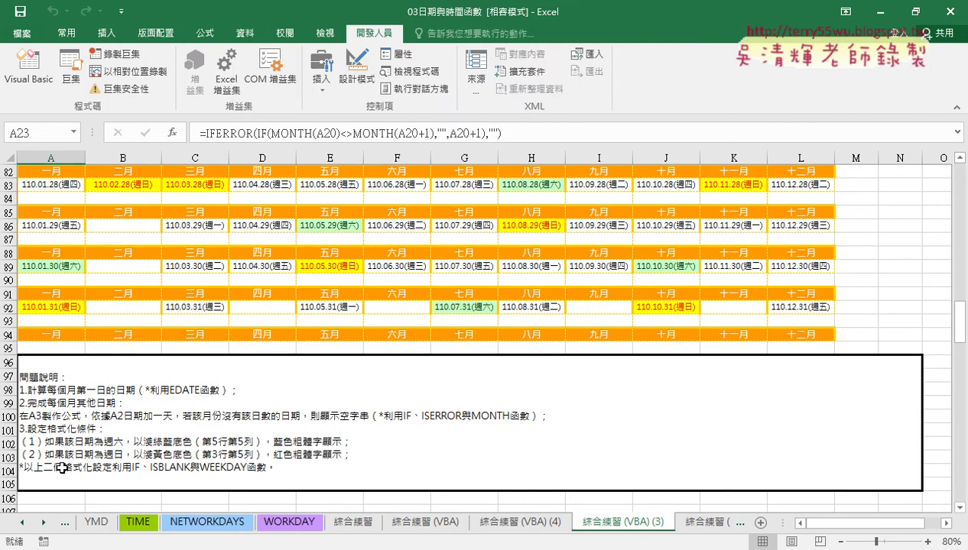
left_click(9, 335)
left_click(9, 321)
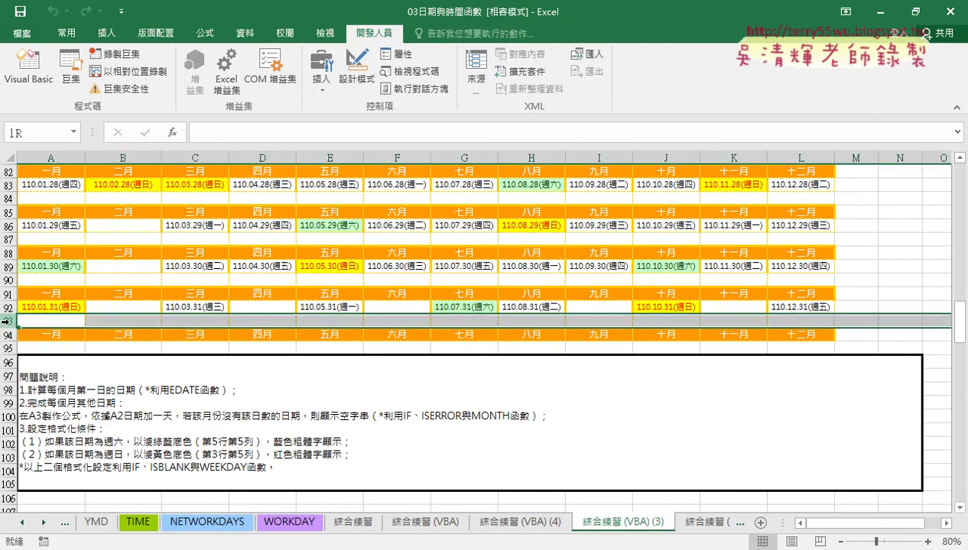
Reopen the code and mark both row-deleting lines, including the Rows(i - 1) offset.
left_click(29, 71)
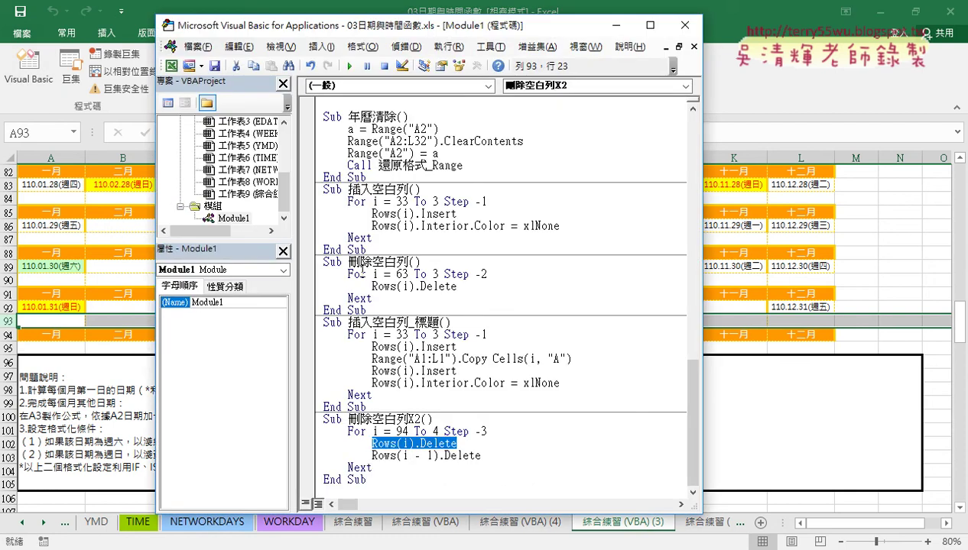
double_click(406, 456)
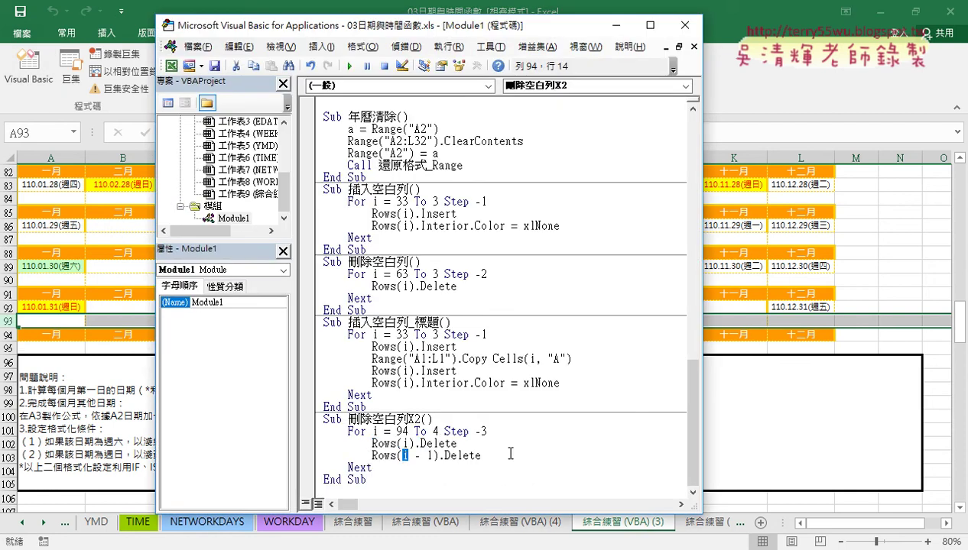
left_click_drag(430, 457, 416, 456)
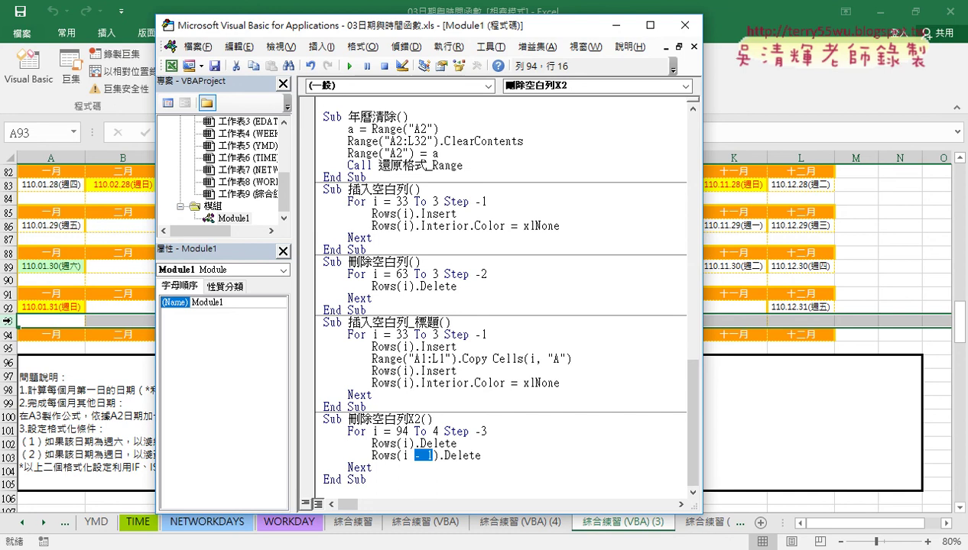
left_click_drag(488, 456, 316, 448)
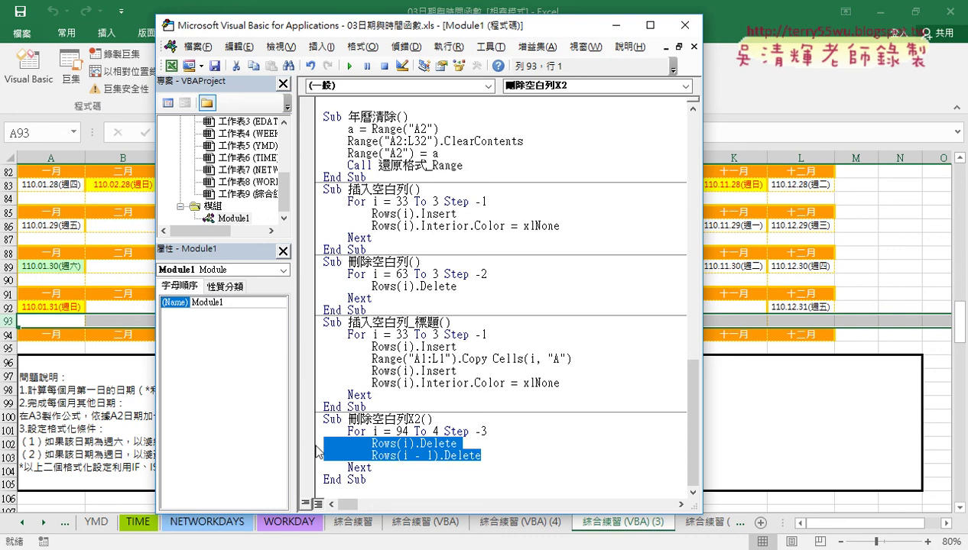
Run 刪除空白列X2 from the VBA editor, then restore month titles with the 插入空白列_標題 button.
left_click(391, 447)
left_click(348, 67)
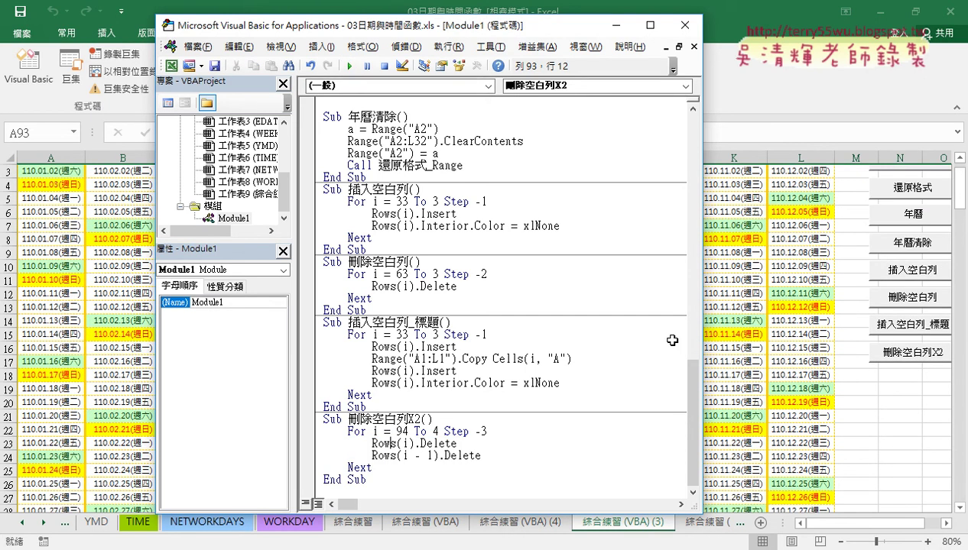
key("alt+F11")
left_click(899, 324)
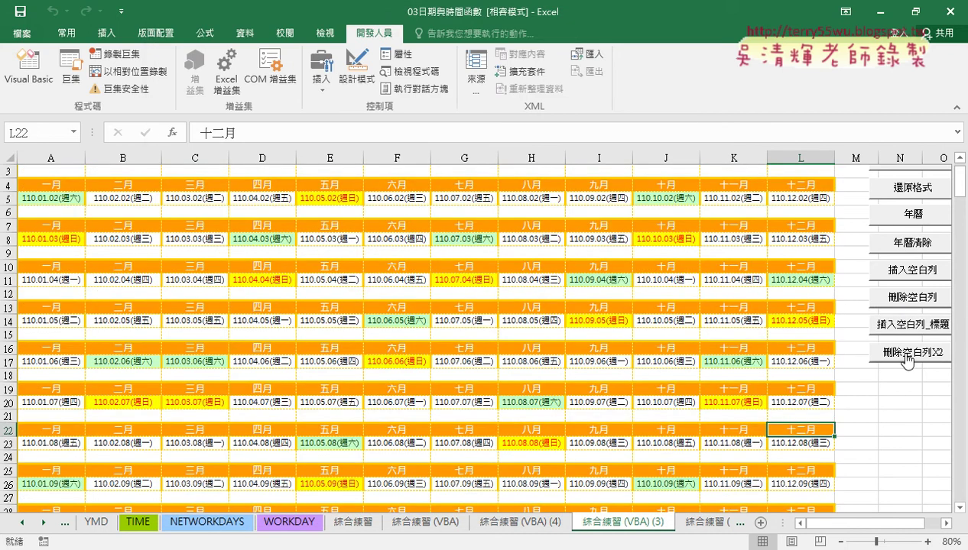
Collapse the calendar with 刪除空白列X2, then open its code and copy the whole procedure.
left_click(905, 354)
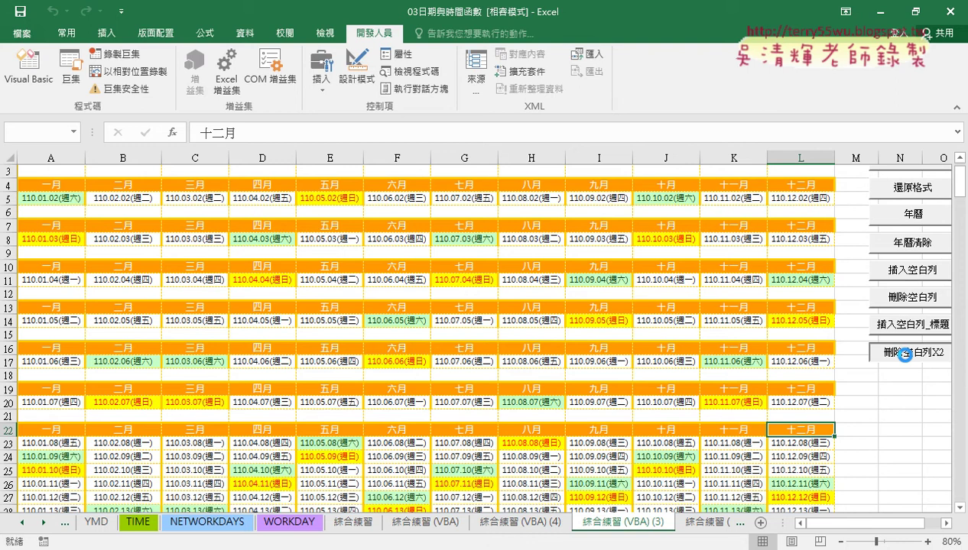
scroll(730, 434, "up", 1)
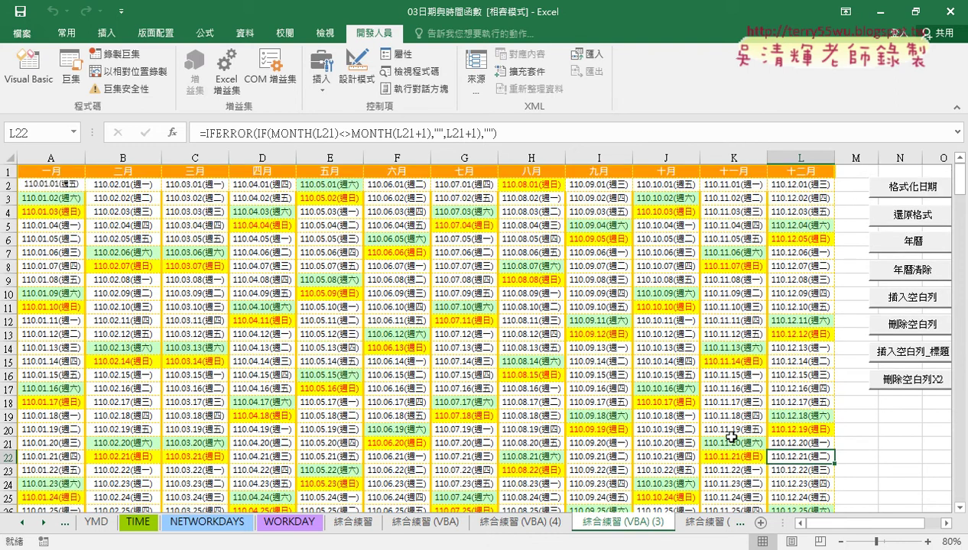
right_click(914, 380)
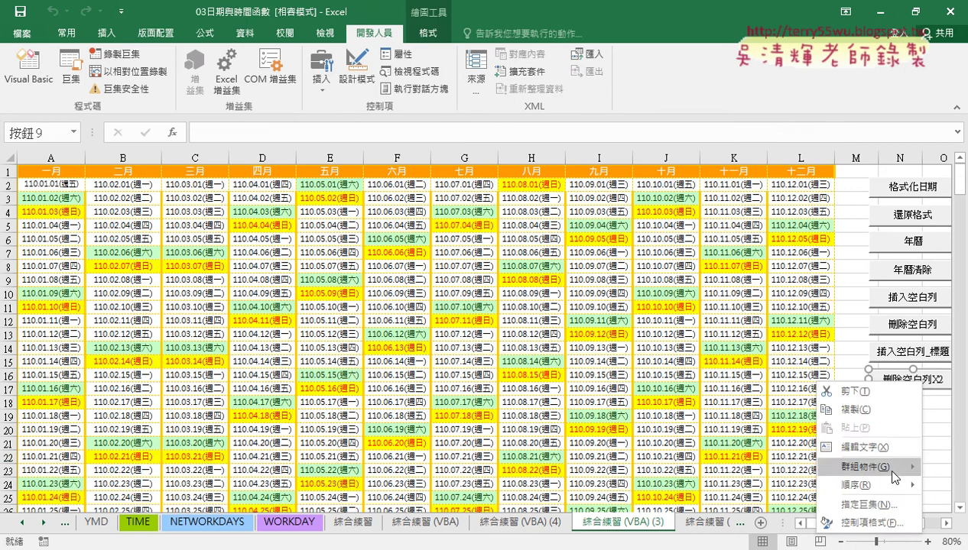
left_click(864, 505)
left_click(922, 281)
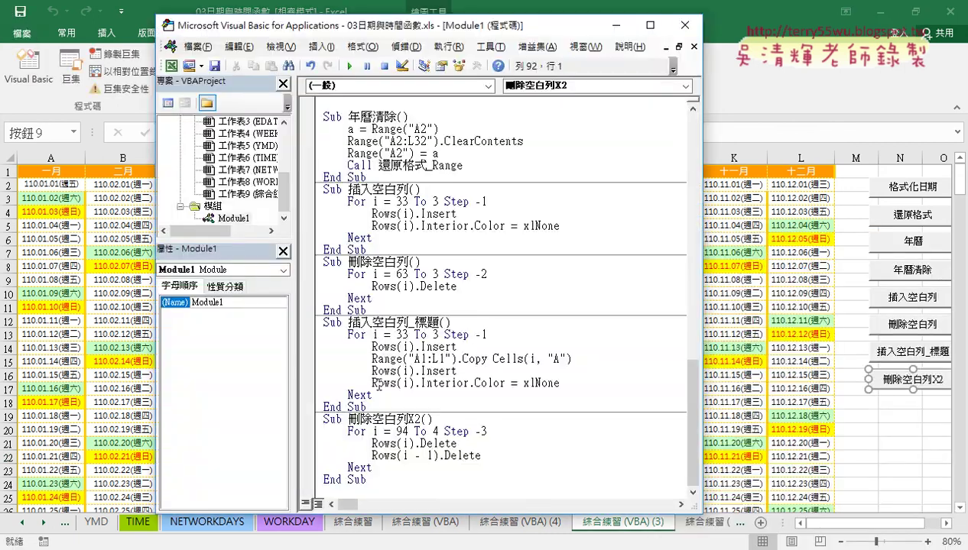
left_click_drag(376, 482, 321, 419)
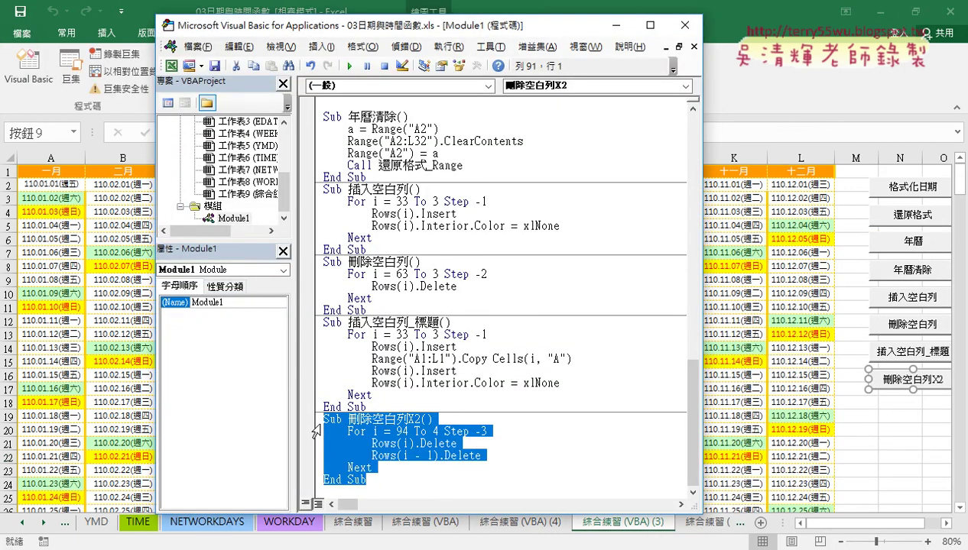
key("ctrl+c")
Paste the 刪除空白列X2 macro below the previous End Sub and make its Sub line Heading 2.
key("alt+Tab")
left_click(126, 390)
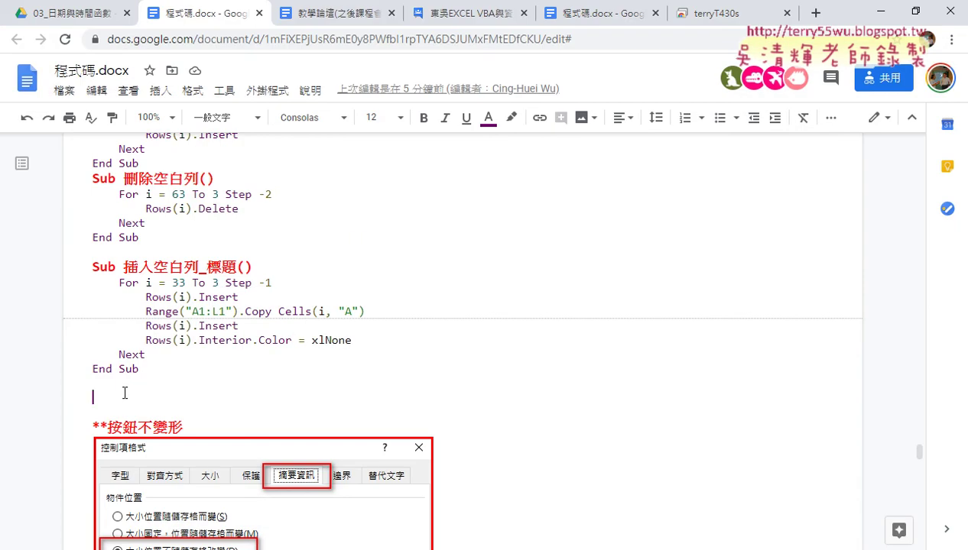
key("ctrl+v")
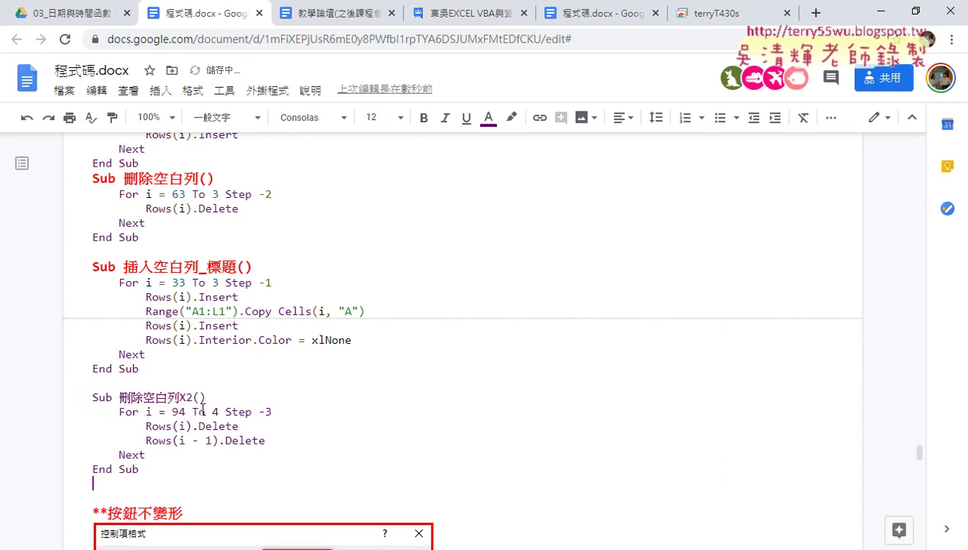
left_click_drag(205, 398, 86, 398)
left_click(222, 117)
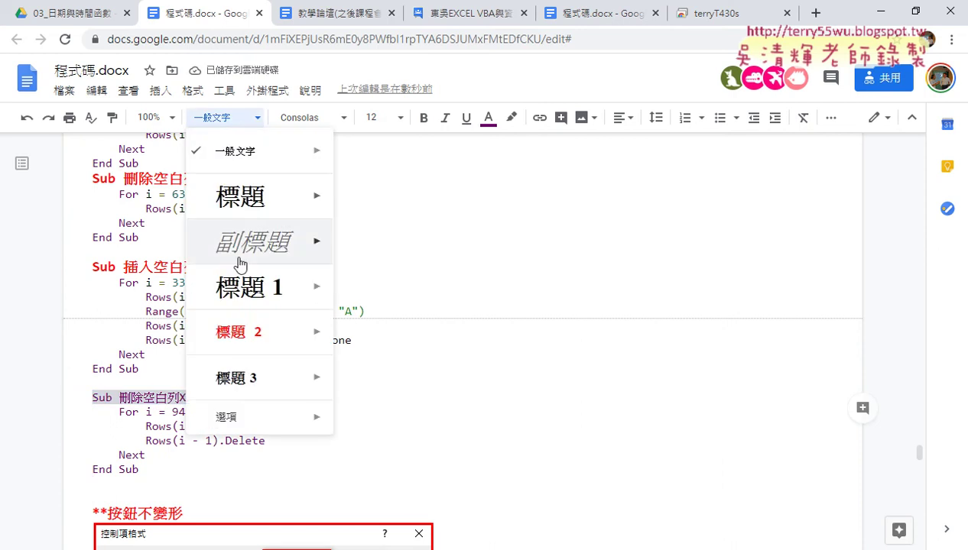
left_click(233, 333)
Format the pasted macro body as code with Code Pretty's Format Selection.
left_click_drag(140, 472, 92, 413)
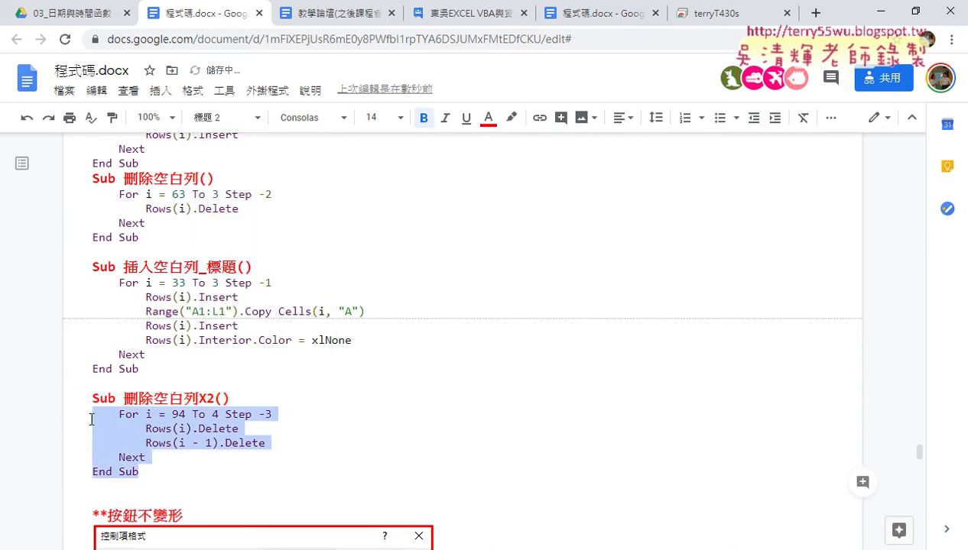
left_click(256, 92)
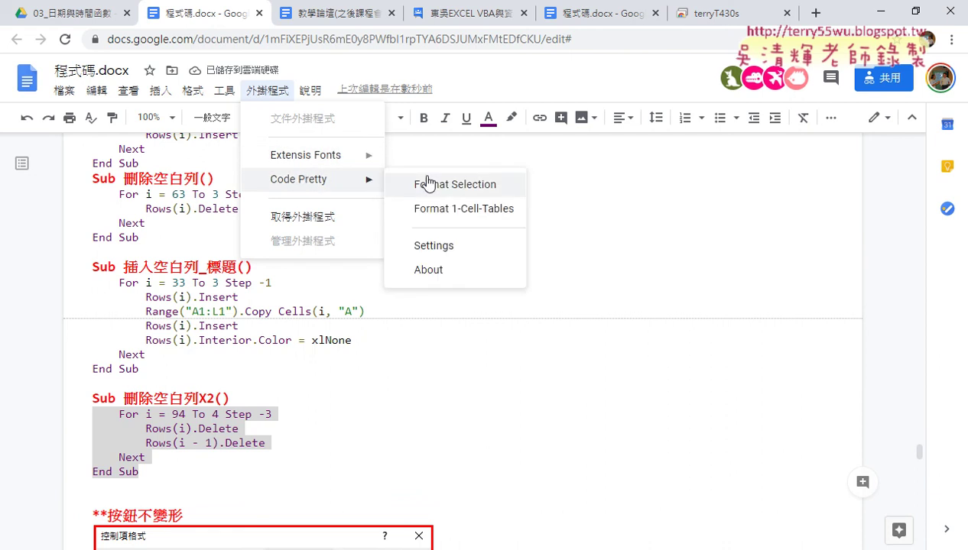
left_click(432, 183)
scroll(587, 362, "down", 1)
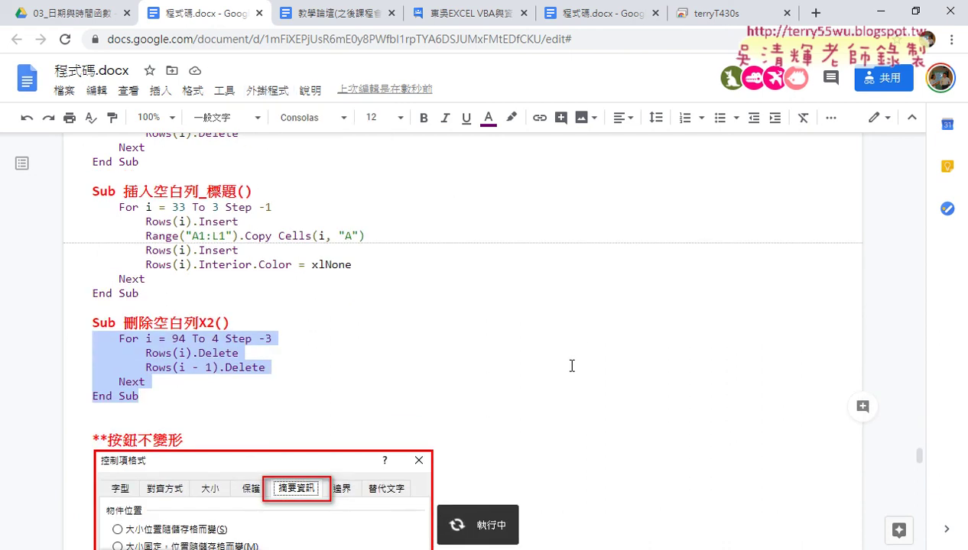
scroll(572, 374, "down", 1)
scroll(459, 382, "down", 4)
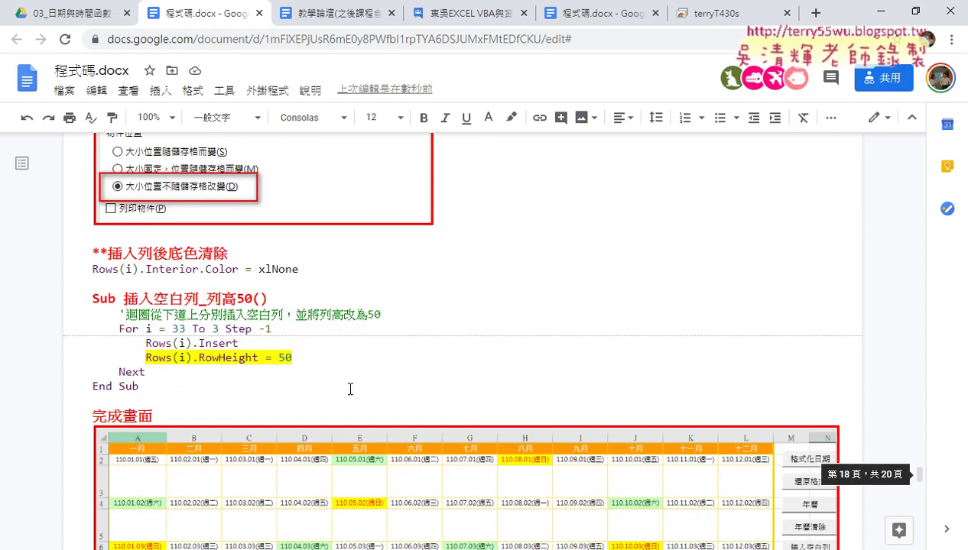
Select the Rows(i).RowHeight = 50 line, then the word RowHeight, in the 插入空白列_列高50 macro.
left_click_drag(297, 357, 152, 356)
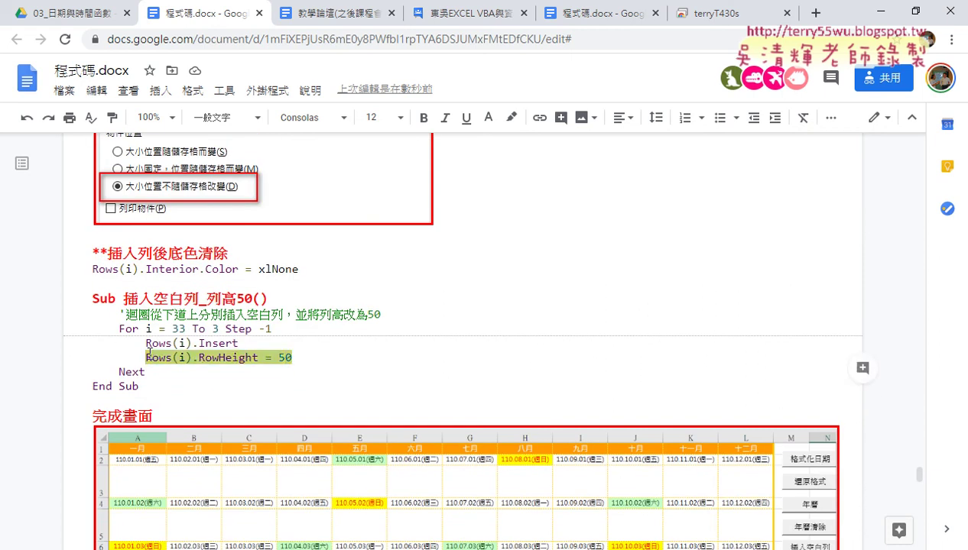
scroll(378, 337, "down", 1)
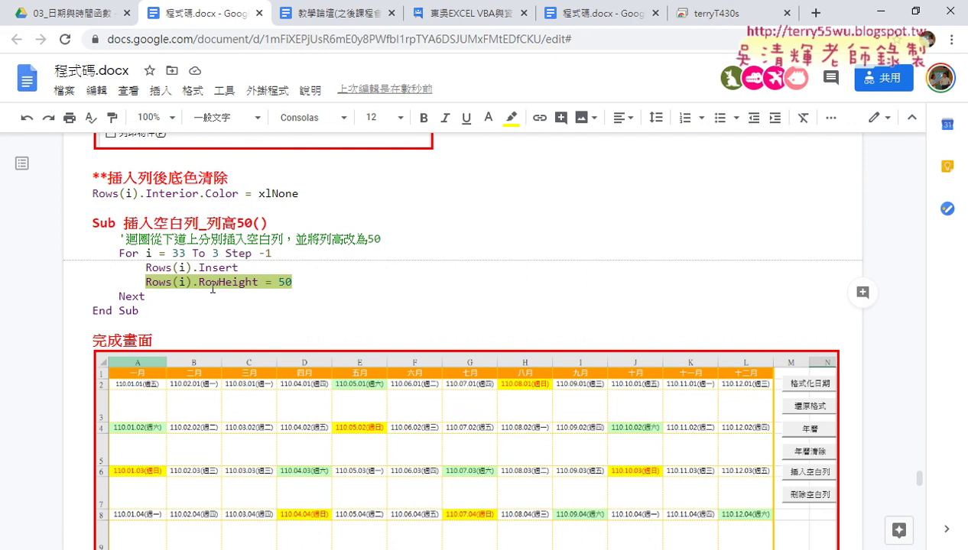
left_click_drag(198, 282, 258, 282)
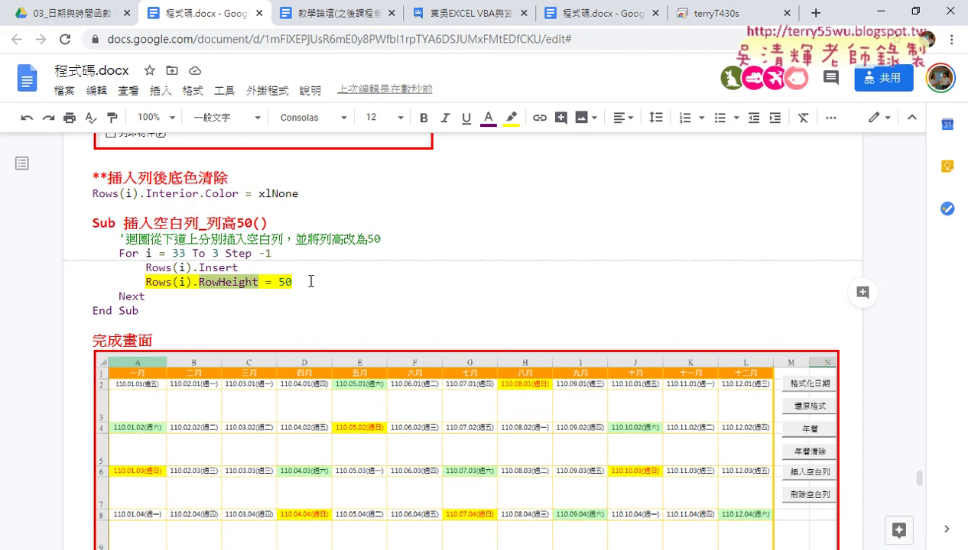
Back in the Excel calendar, give row 2 a row height of 50.
left_click(264, 493)
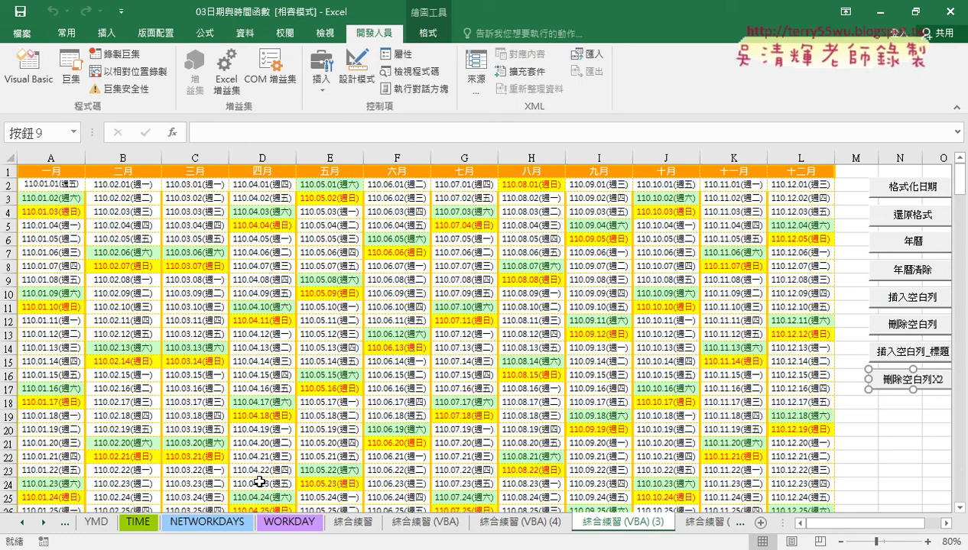
left_click_drag(9, 191, 9, 219)
left_click(9, 197)
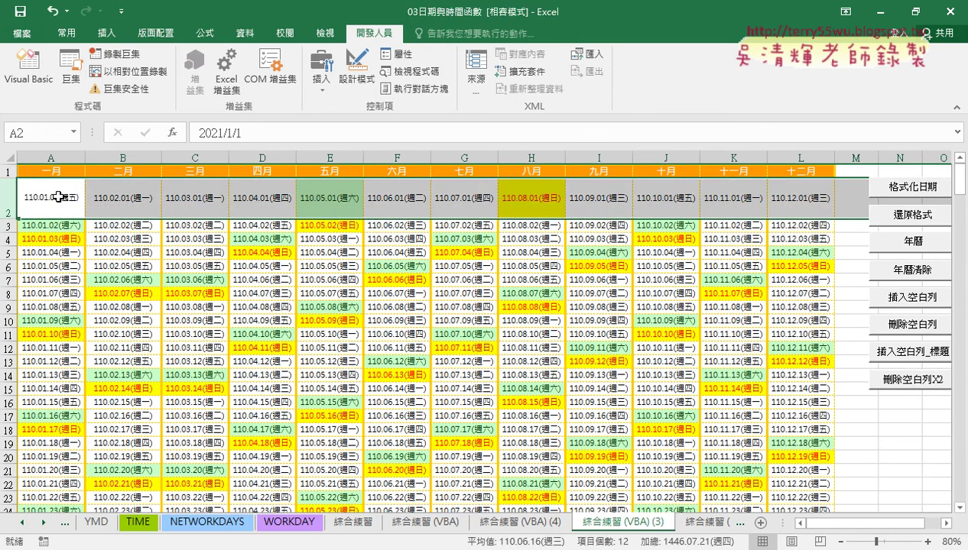
right_click(58, 196)
left_click(103, 376)
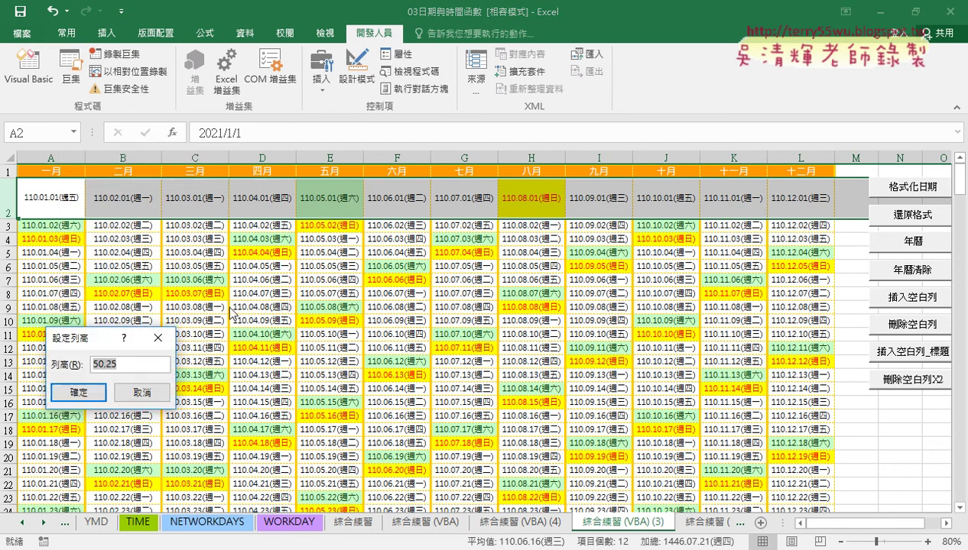
type("50")
key("Return")
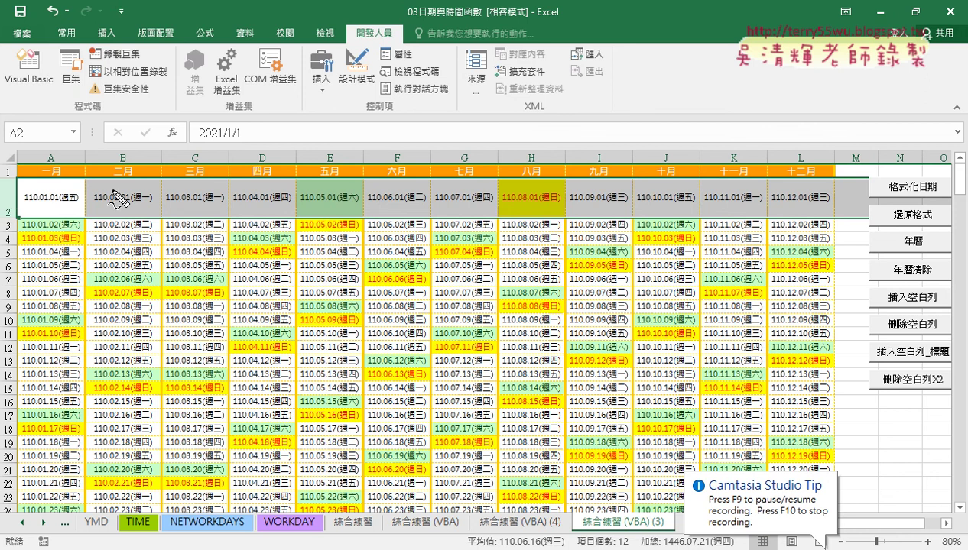
Hand-write the on-screen notes Rows, Columns(1) and ("A") over the sheet, circling column A.
left_click_drag(117, 198, 124, 248)
mouse_move(118, 202)
left_mouse_down()
mouse_move(174, 256)
mouse_move(189, 239)
mouse_move(252, 243)
mouse_move(252, 269)
left_mouse_up()
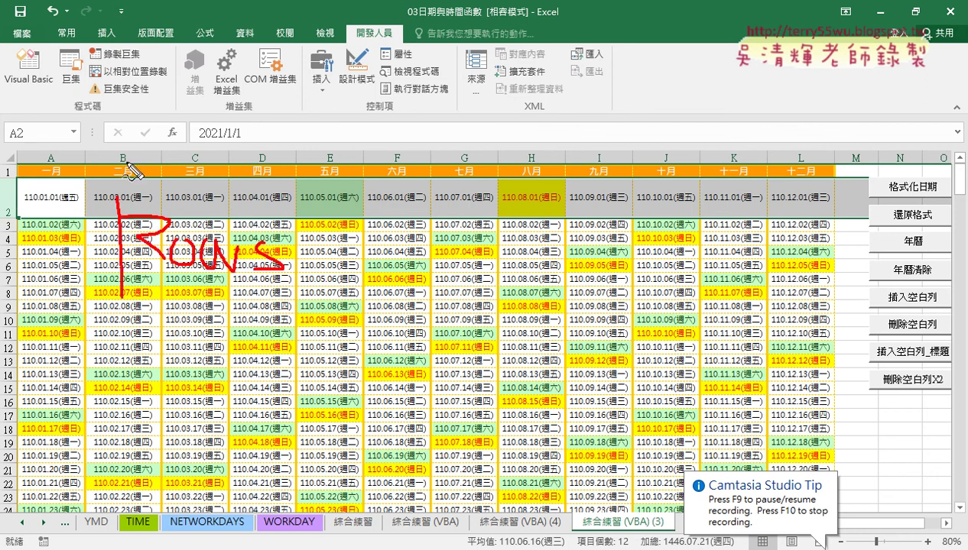
mouse_move(150, 315)
left_mouse_down()
mouse_move(152, 353)
mouse_move(175, 335)
left_mouse_up()
mouse_move(194, 295)
left_mouse_down()
mouse_move(197, 353)
mouse_move(309, 356)
left_mouse_up()
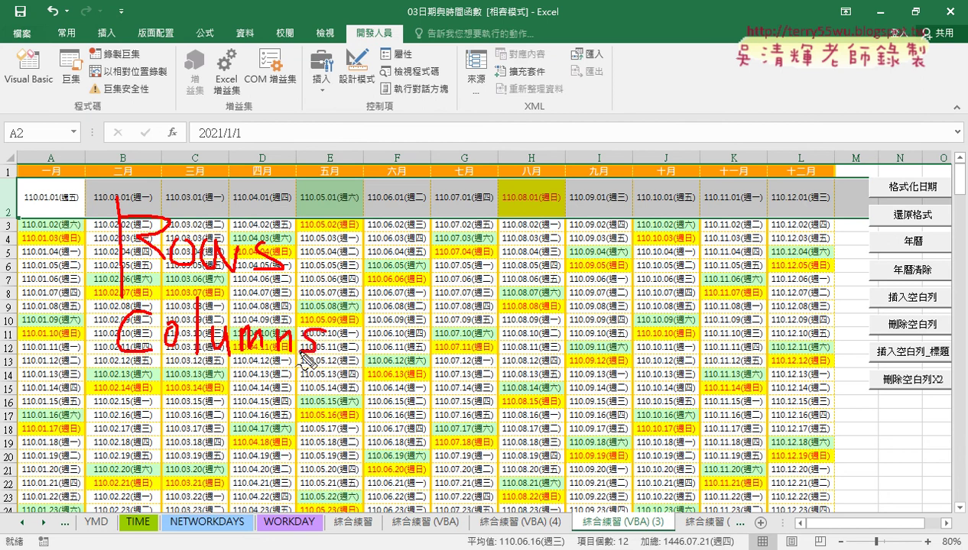
left_click_drag(126, 356, 325, 355)
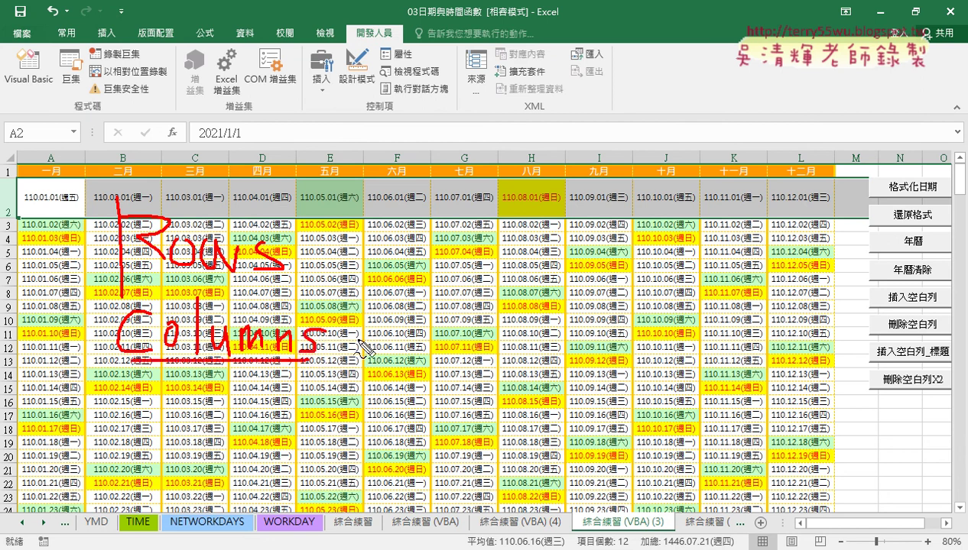
left_click_drag(393, 295, 350, 359)
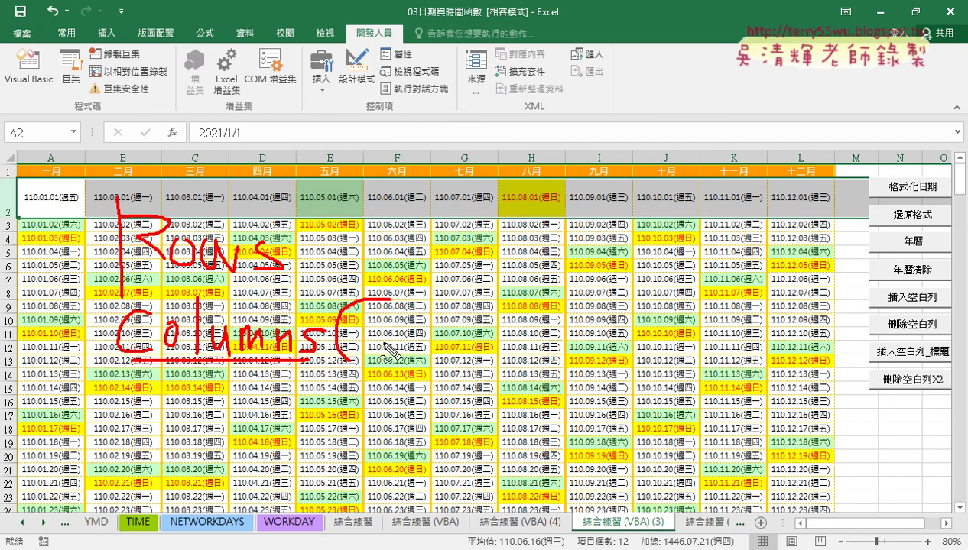
left_click_drag(53, 153, 49, 163)
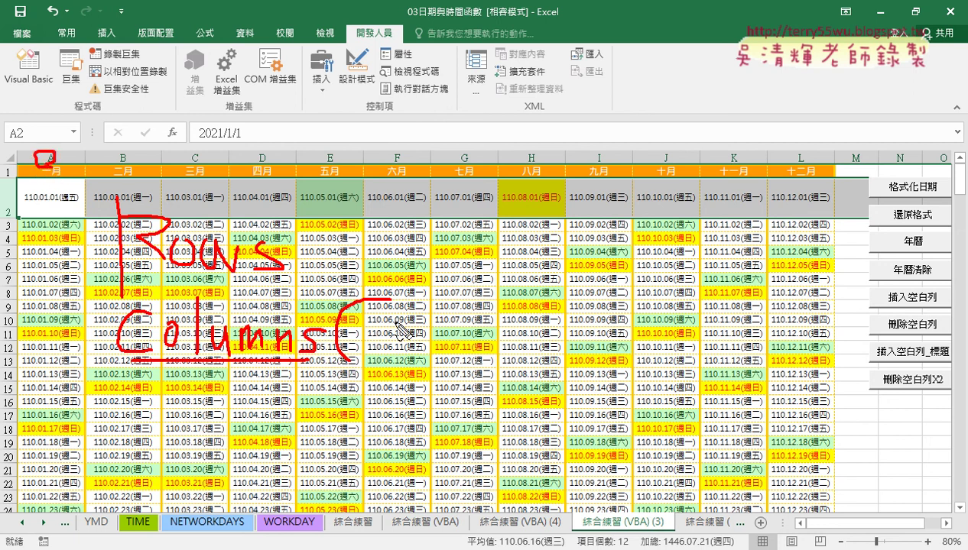
left_click_drag(384, 306, 388, 356)
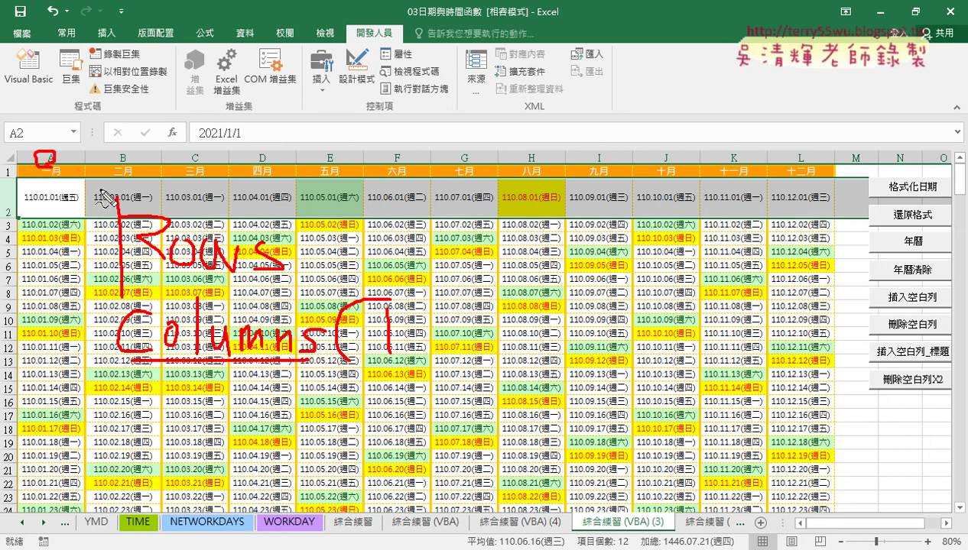
left_click_drag(433, 308, 419, 356)
mouse_move(341, 382)
left_mouse_down()
mouse_move(335, 442)
mouse_move(364, 398)
mouse_move(396, 417)
left_mouse_up()
mouse_move(401, 382)
left_mouse_down()
mouse_move(419, 435)
mouse_move(428, 391)
left_mouse_up()
left_click_drag(437, 375, 457, 442)
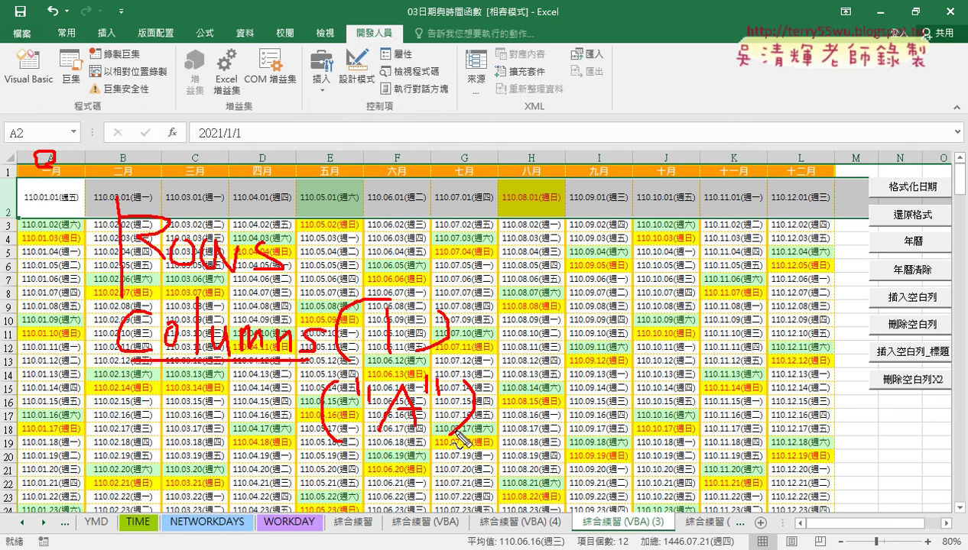
Clear the pen notes, undo row 2's height change, and return to Google Docs.
key("Escape")
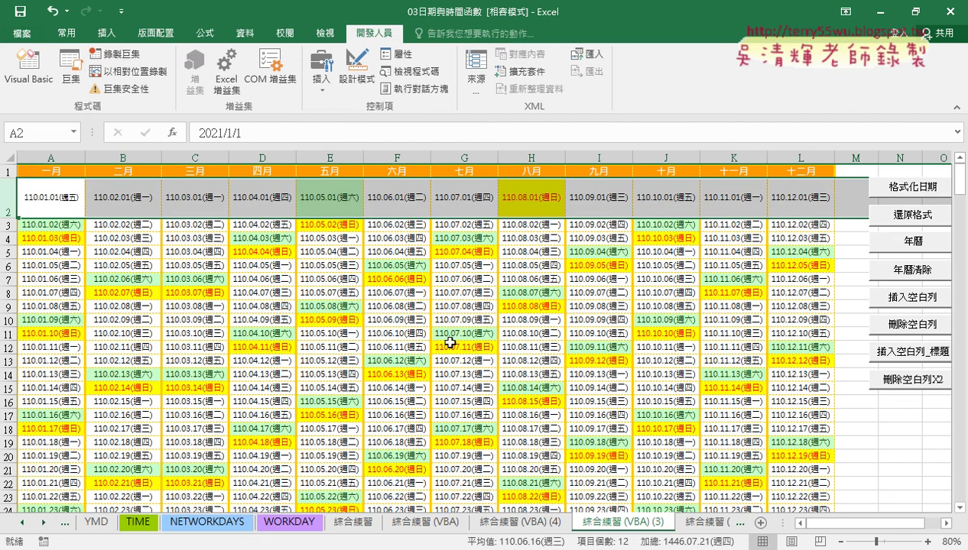
key("ctrl+z")
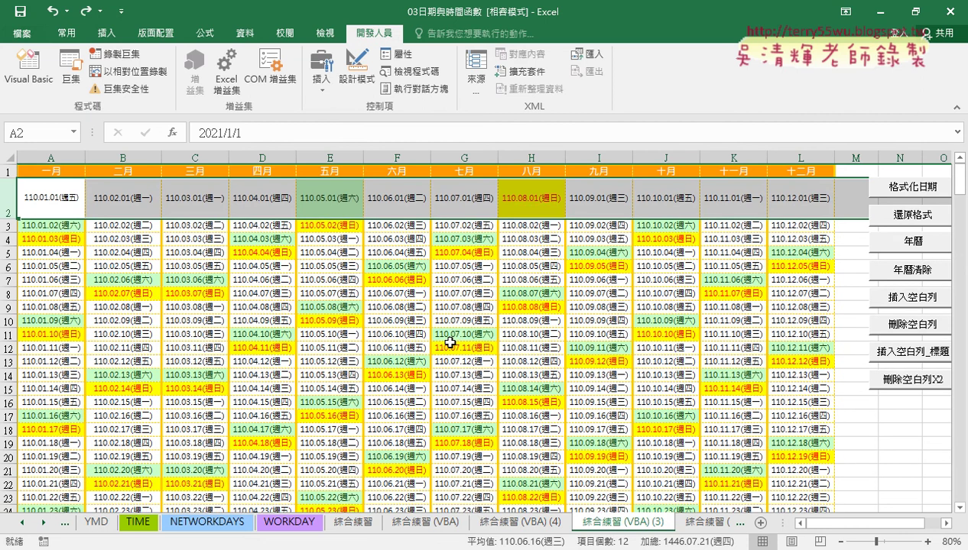
key("ctrl+z")
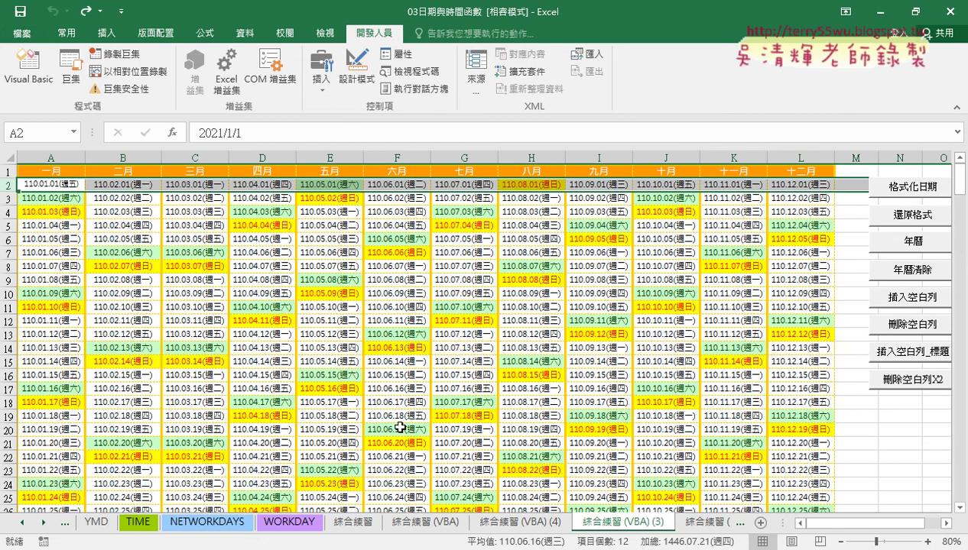
key("alt+Tab")
Highlight the Rows(i).Insert and Copy lines of the 插入空白列_標題 macro yellow.
left_click(304, 309)
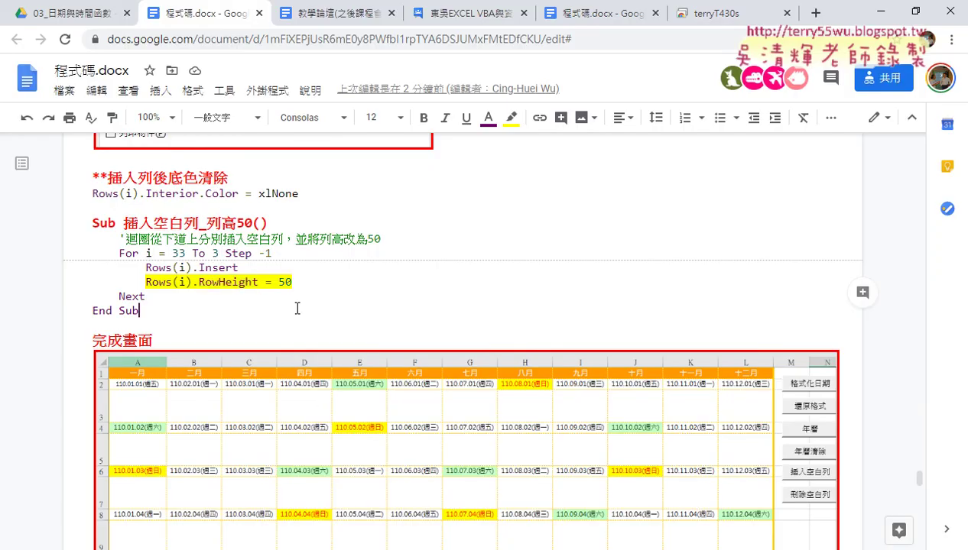
scroll(306, 309, "up", 3)
scroll(312, 310, "up", 3)
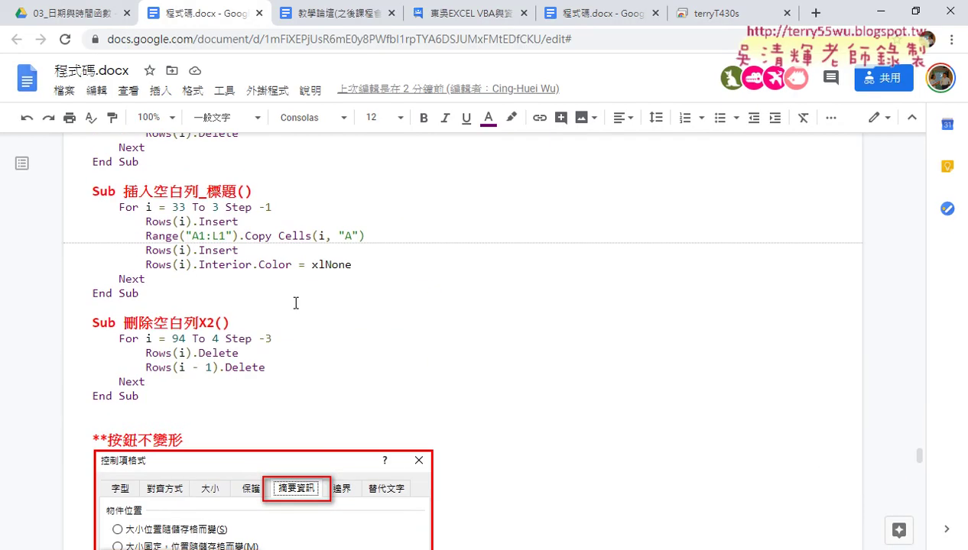
left_click_drag(93, 192, 230, 188)
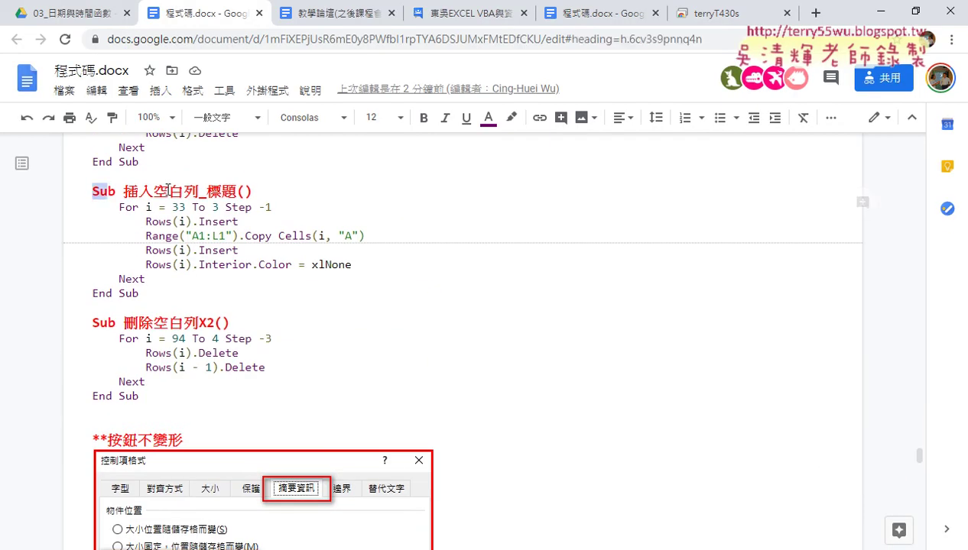
left_click(222, 190)
double_click(222, 189)
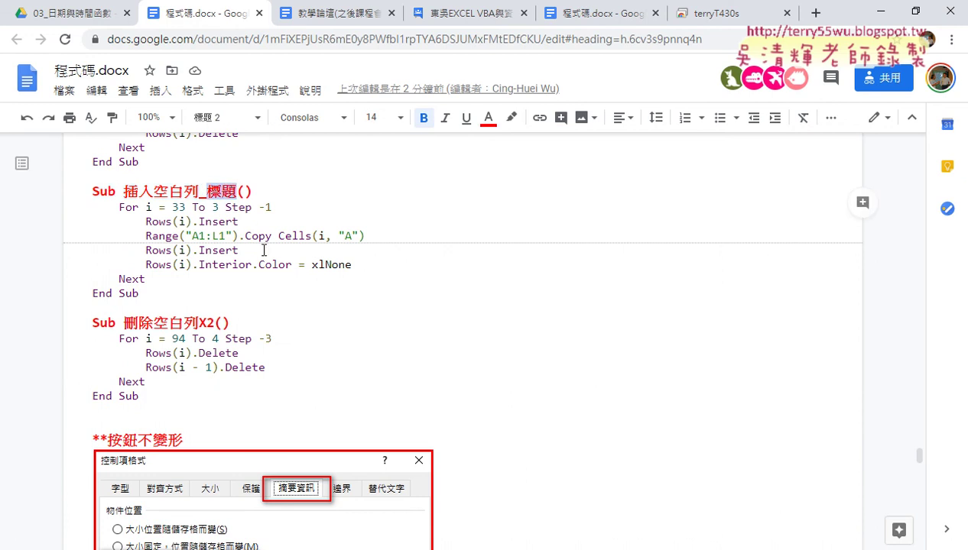
left_click_drag(368, 235, 78, 228)
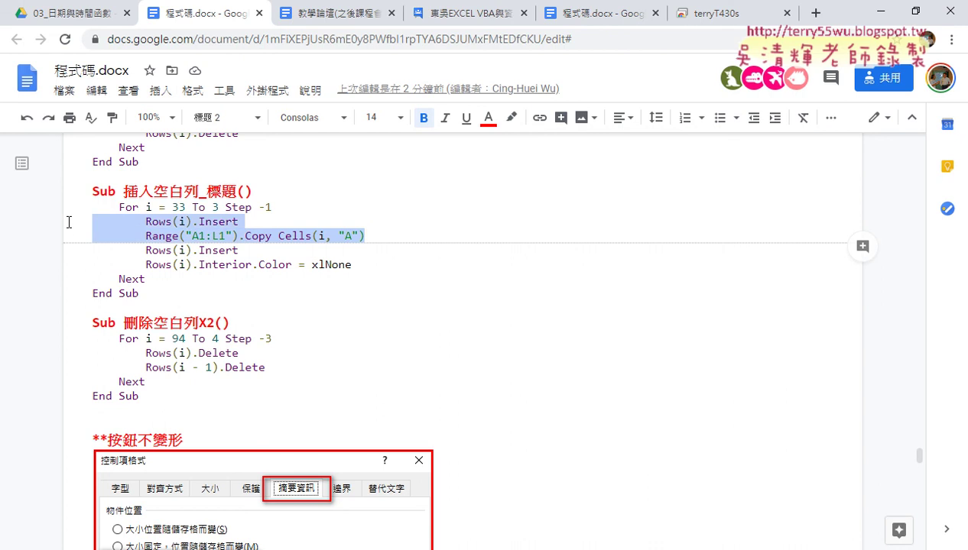
left_click(510, 117)
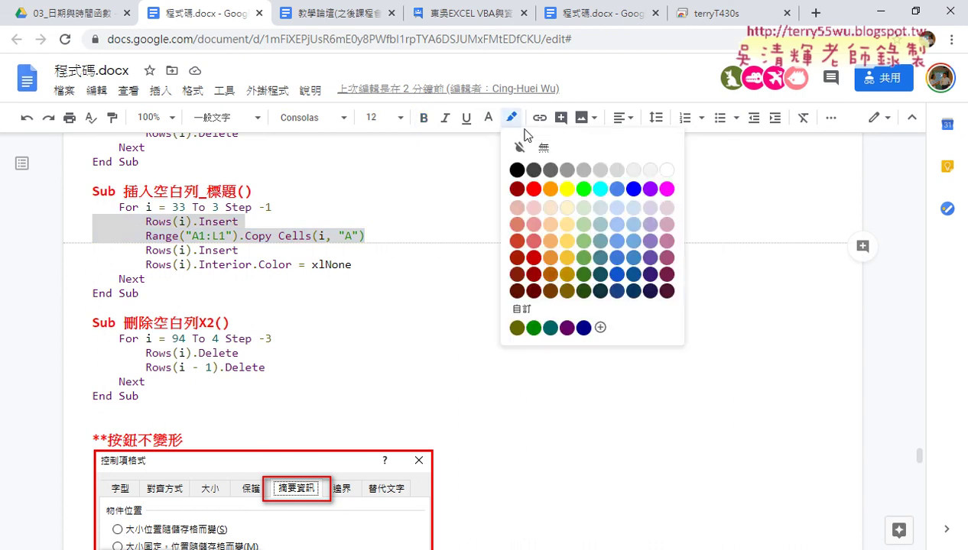
left_click(567, 189)
left_click(356, 278)
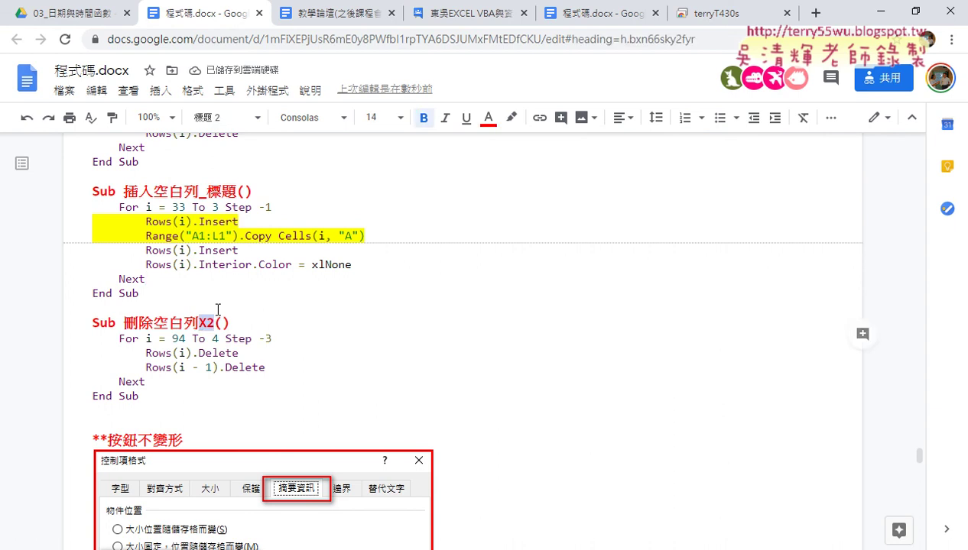
Highlight the Rows(i - 1).Delete line of 刪除空白列X2 yellow.
left_click(217, 250)
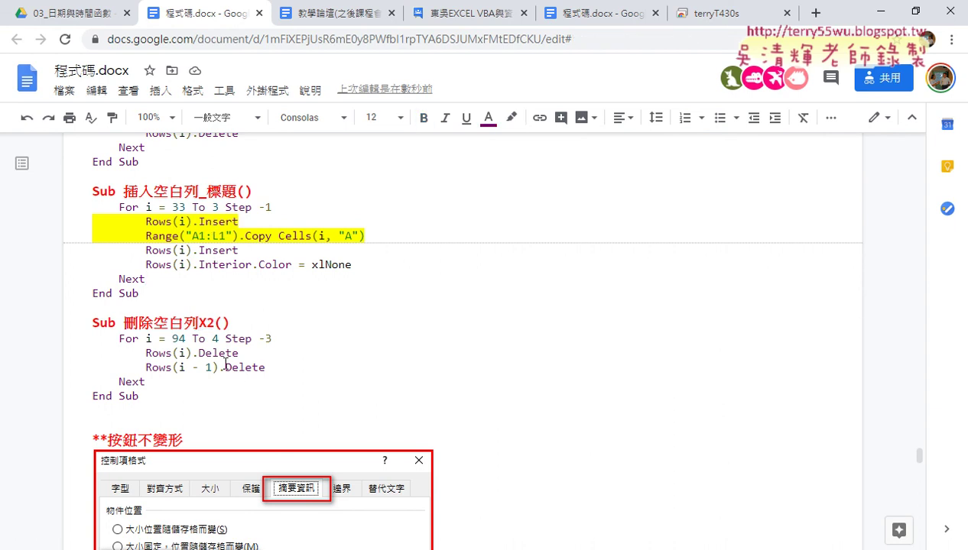
left_click_drag(273, 368, 82, 369)
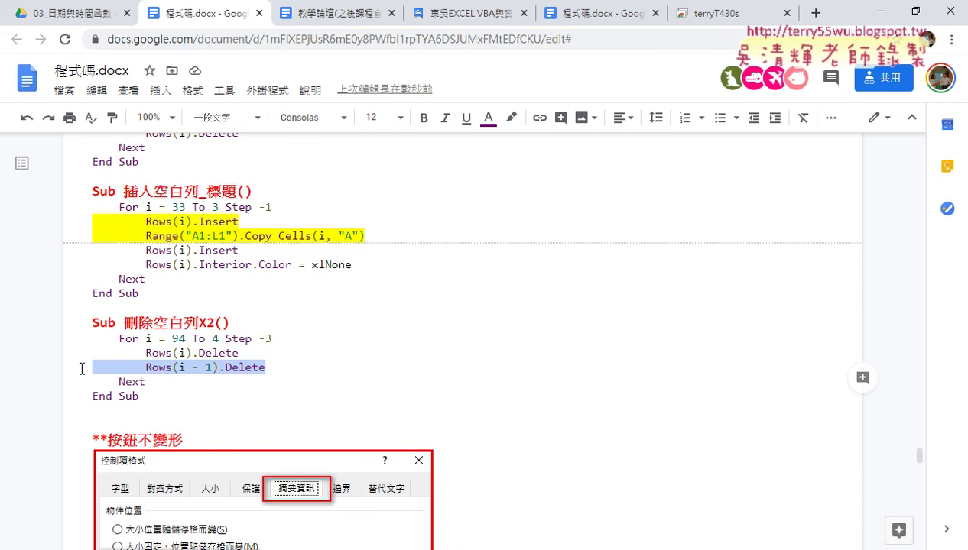
left_click(512, 119)
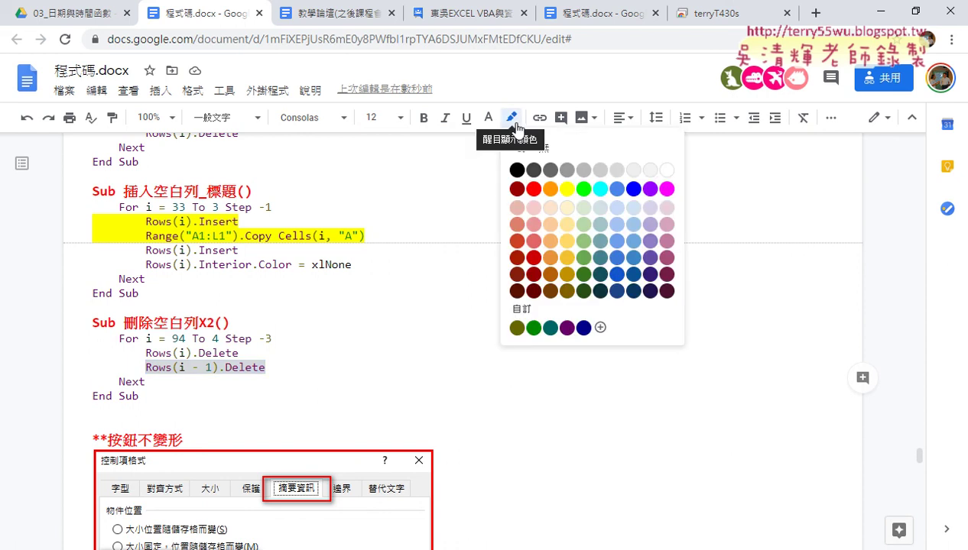
left_click(566, 190)
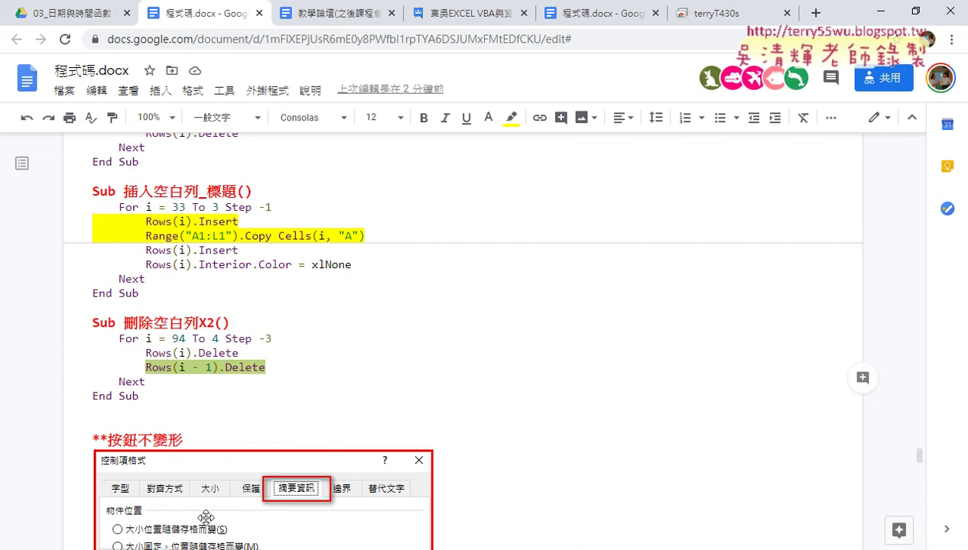
Go up to 範例檔111, enter the 04數學函數 folder, and open the 04數學函數 workbook.
left_click(168, 546)
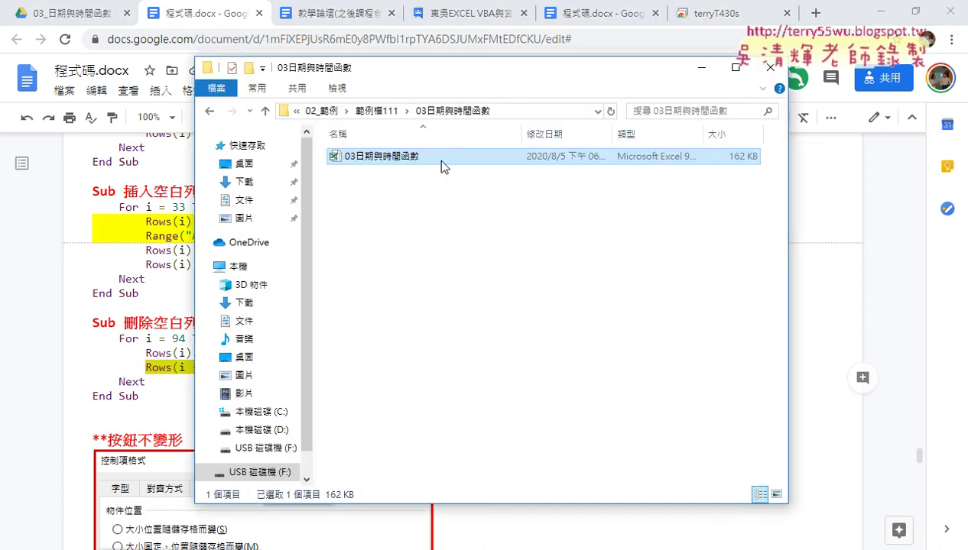
left_click(377, 111)
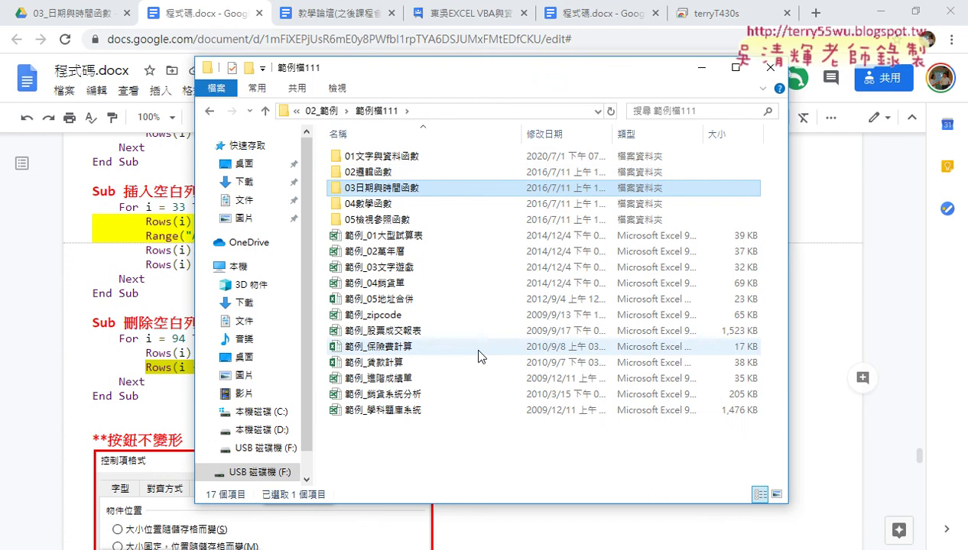
double_click(428, 204)
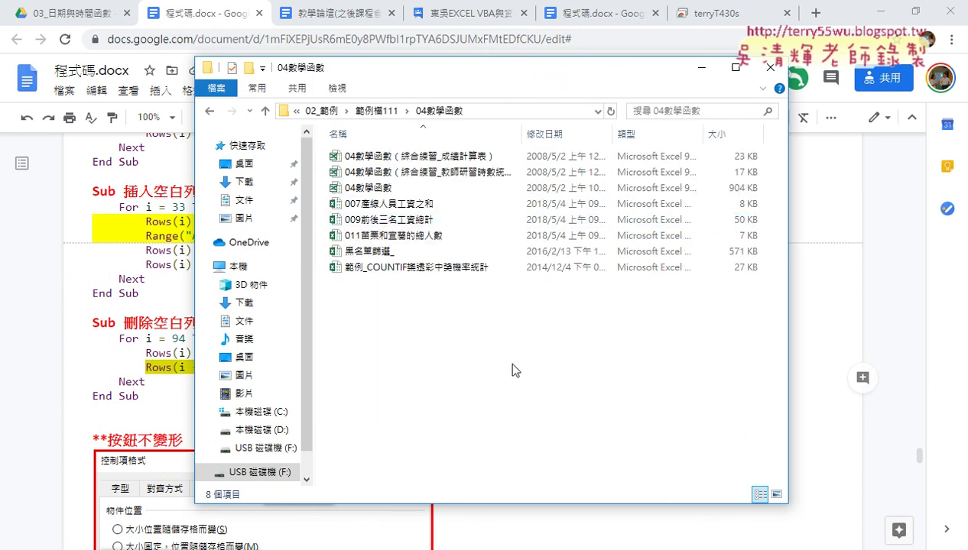
double_click(413, 192)
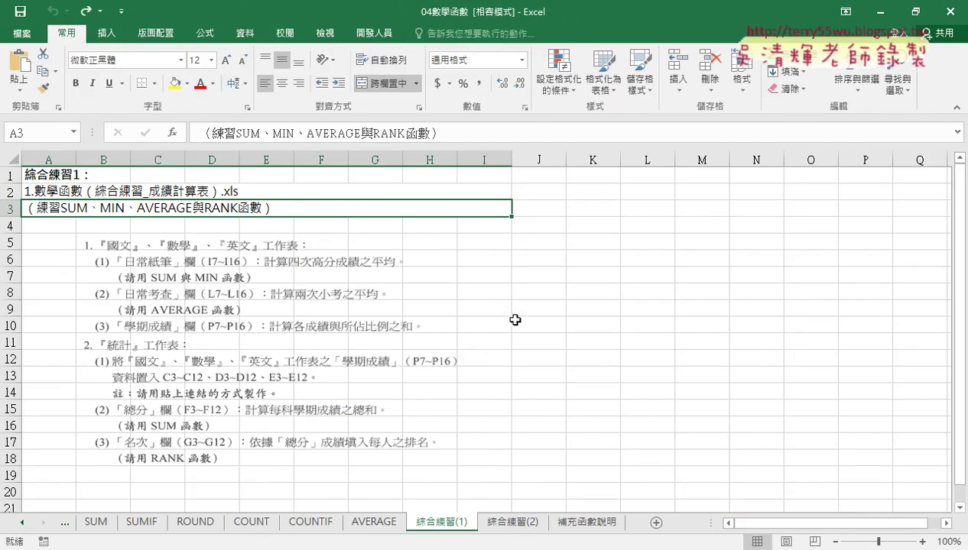